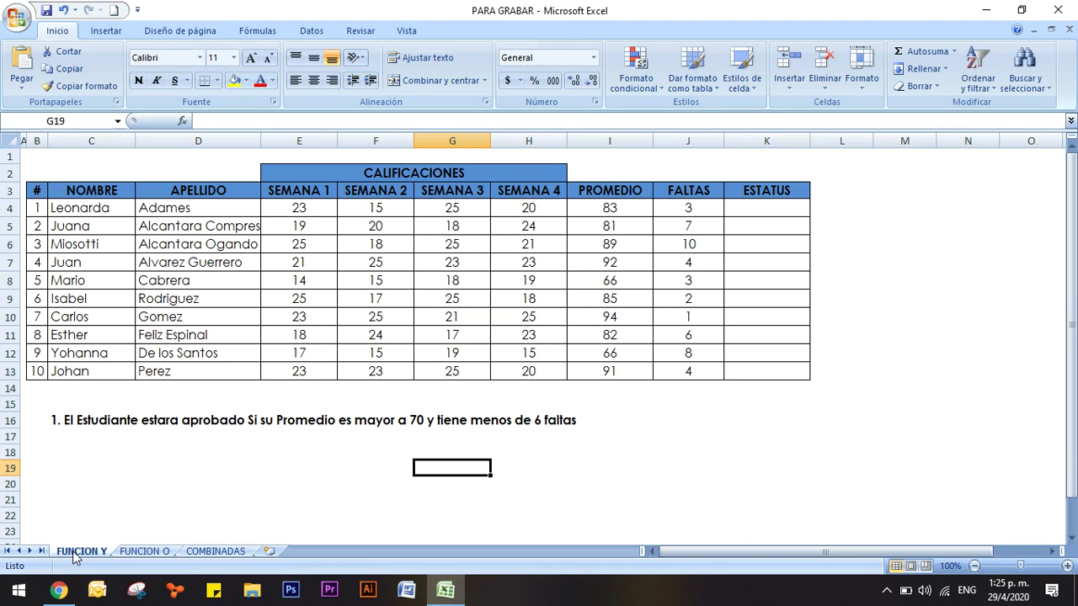
Examine the tables and the written criteria on the FUNCION Y, FUNCION O and COMBINADAS sheets
{"action": "left_click", "coordinate": [139, 552]}
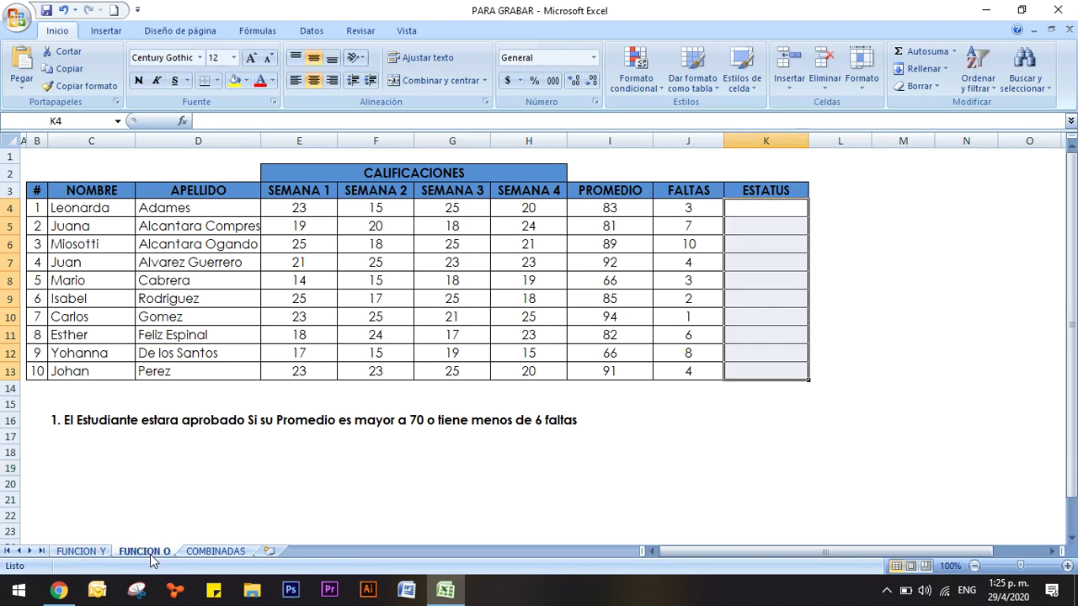
{"action": "left_click", "coordinate": [78, 552]}
{"action": "left_click", "coordinate": [139, 551]}
{"action": "left_click", "coordinate": [77, 552]}
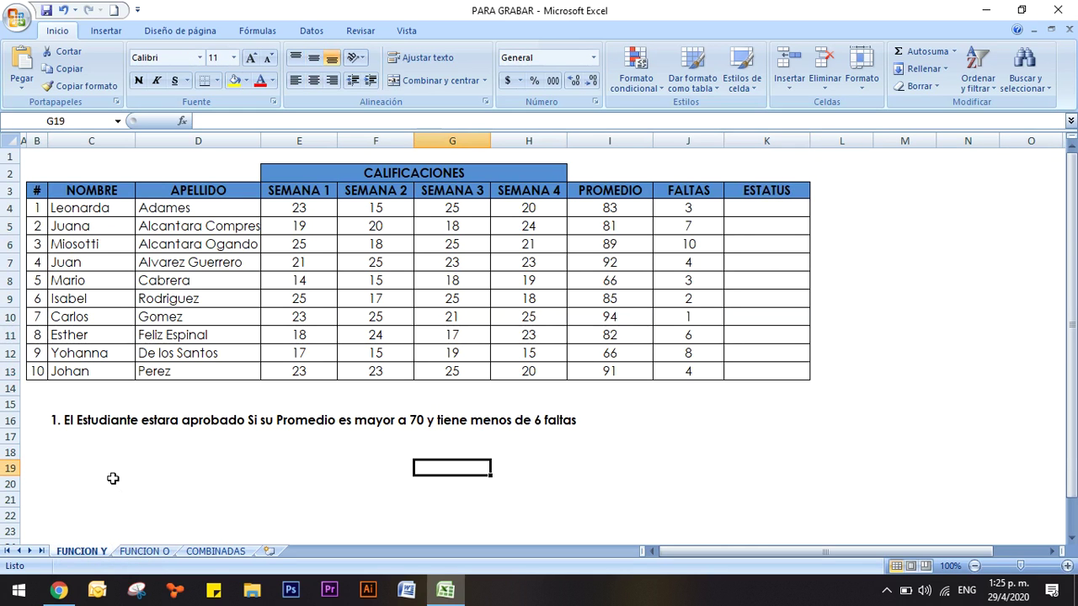
{"action": "left_click_drag", "start_coordinate": [55, 425], "coordinate": [579, 425]}
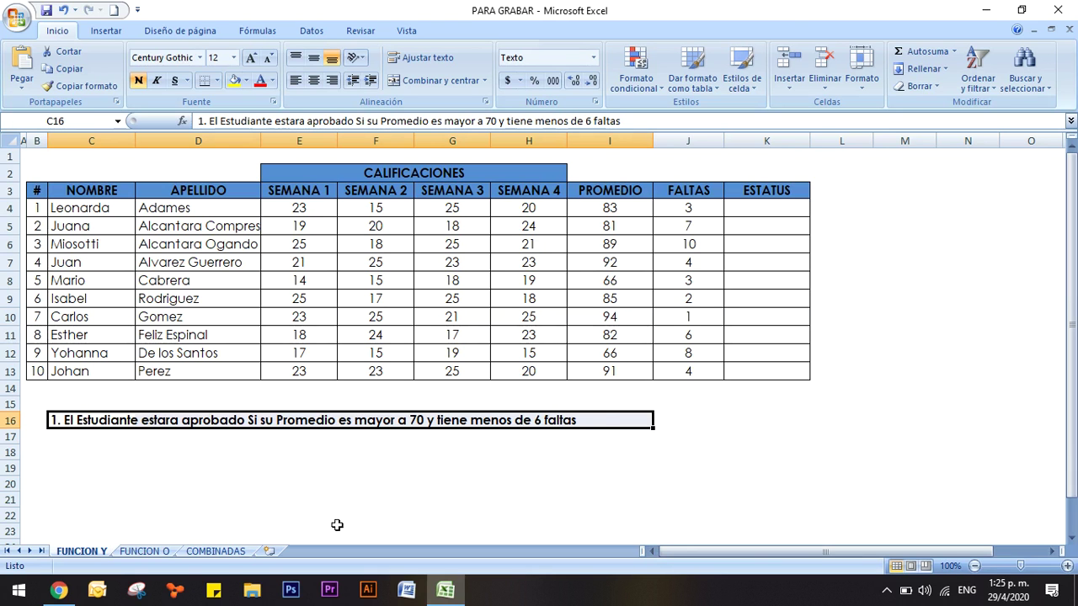
{"action": "left_click", "coordinate": [150, 551]}
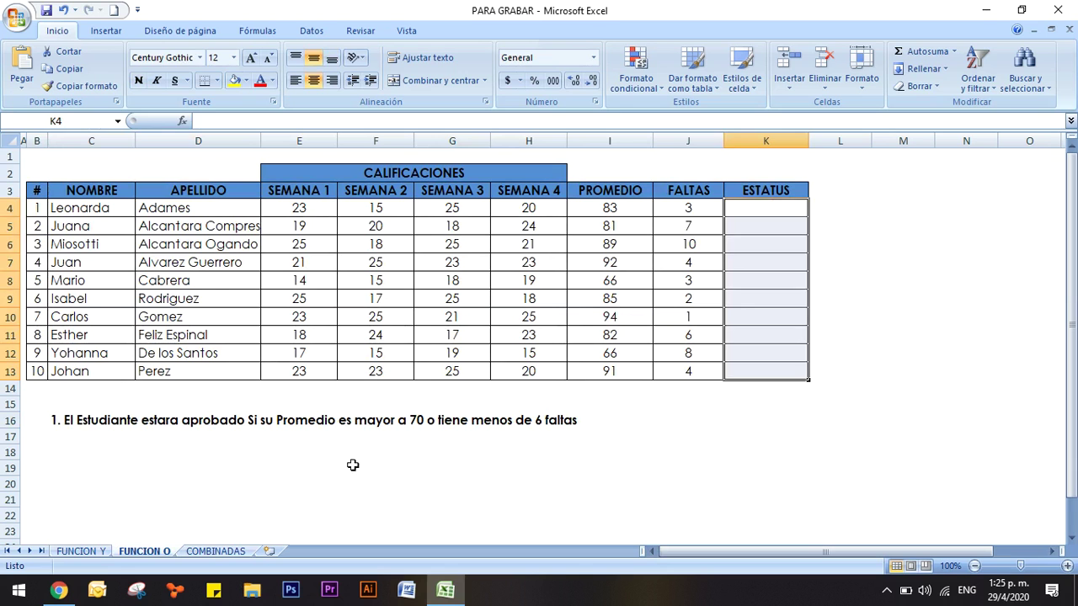
{"action": "left_click", "coordinate": [471, 454]}
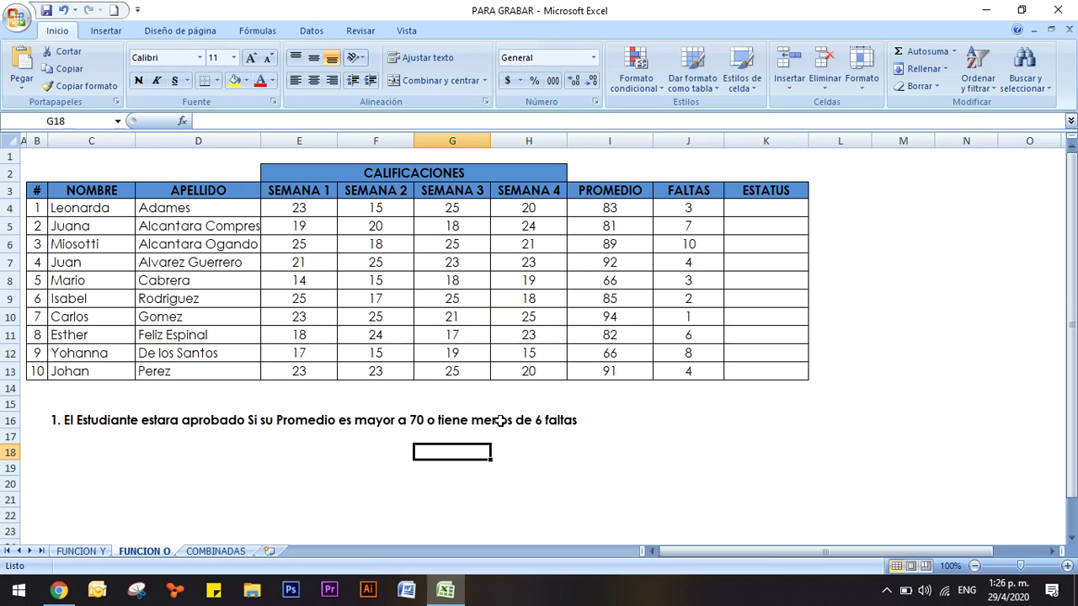
{"action": "left_click", "coordinate": [221, 552]}
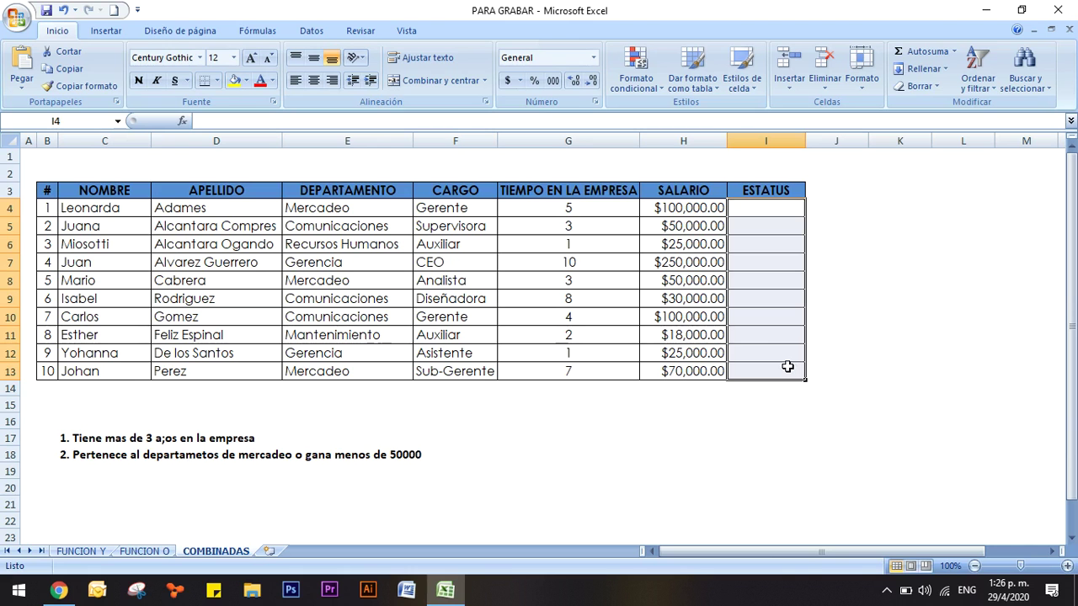
On the FUNCION Y sheet, start a SI formula in K4 with a nested Y function as its logical test
{"action": "left_click", "coordinate": [80, 552]}
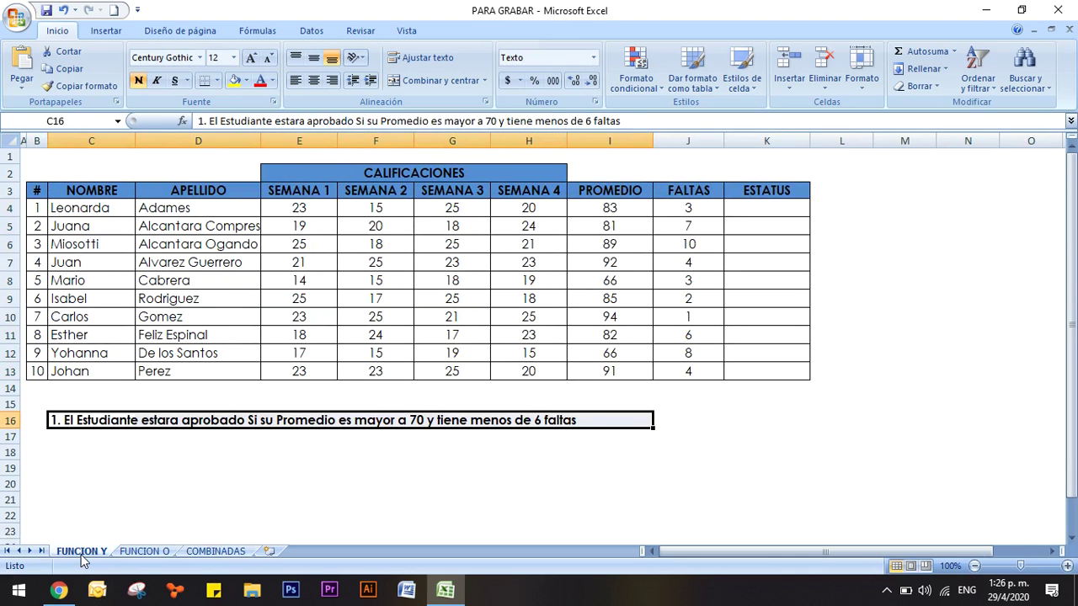
{"action": "left_click", "coordinate": [758, 212]}
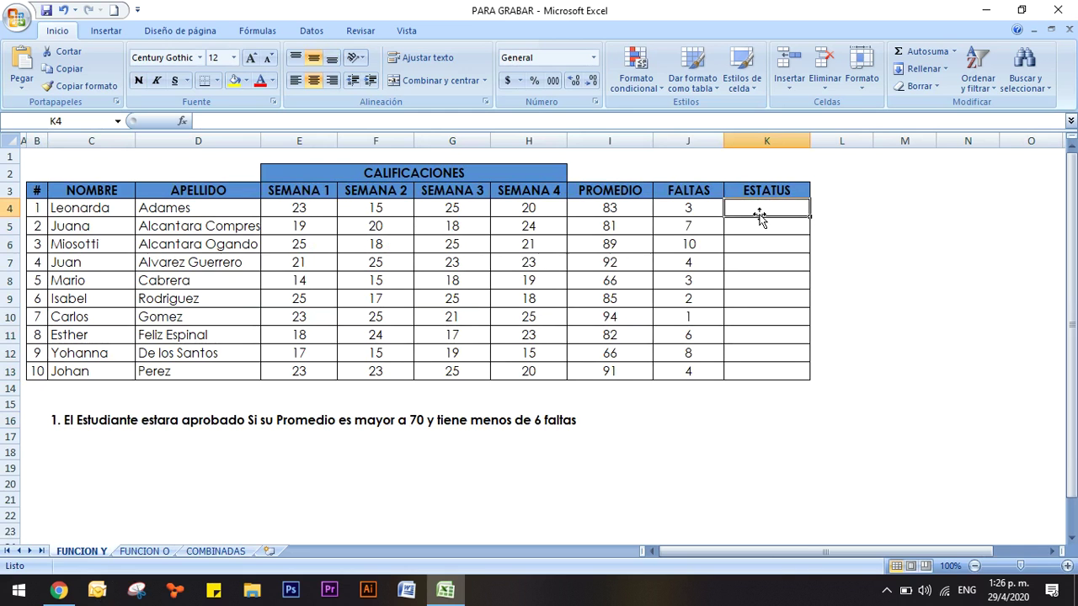
{"action": "type", "text": "=SI"}
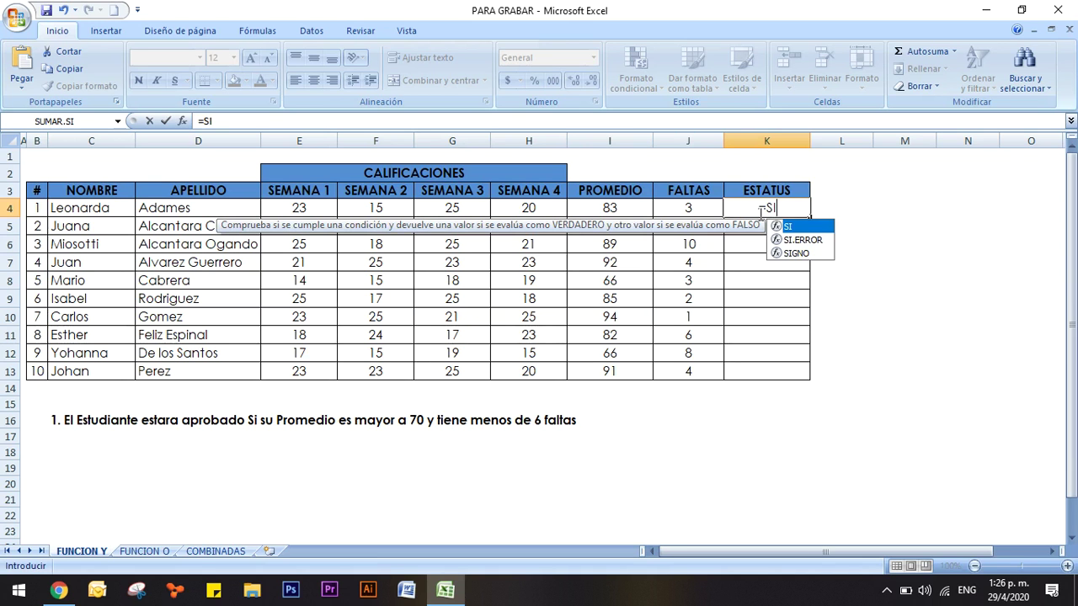
{"action": "type", "text": "("}
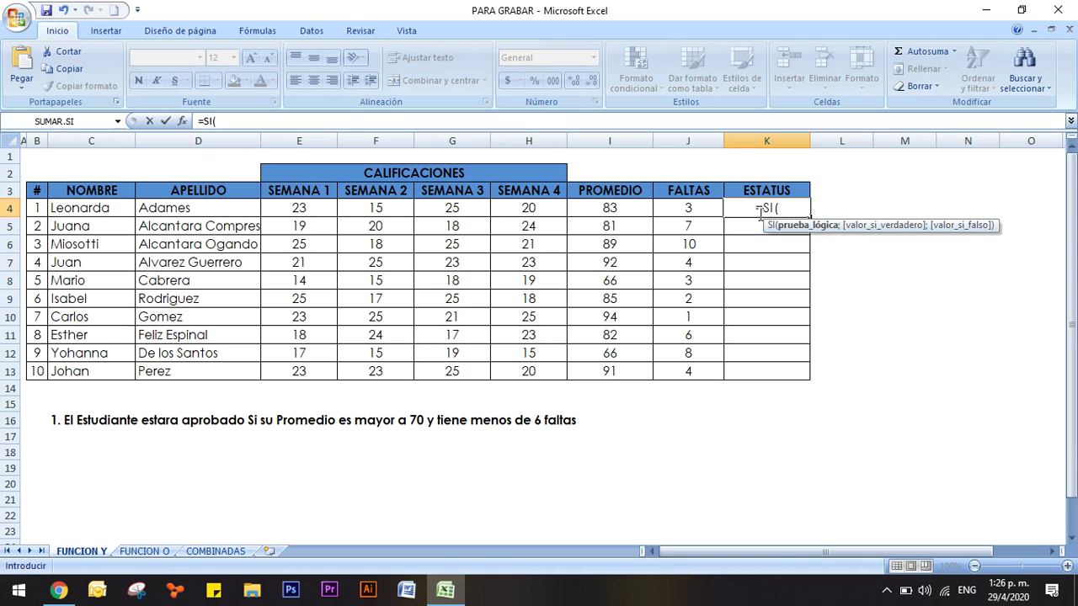
{"action": "type", "text": "Y"}
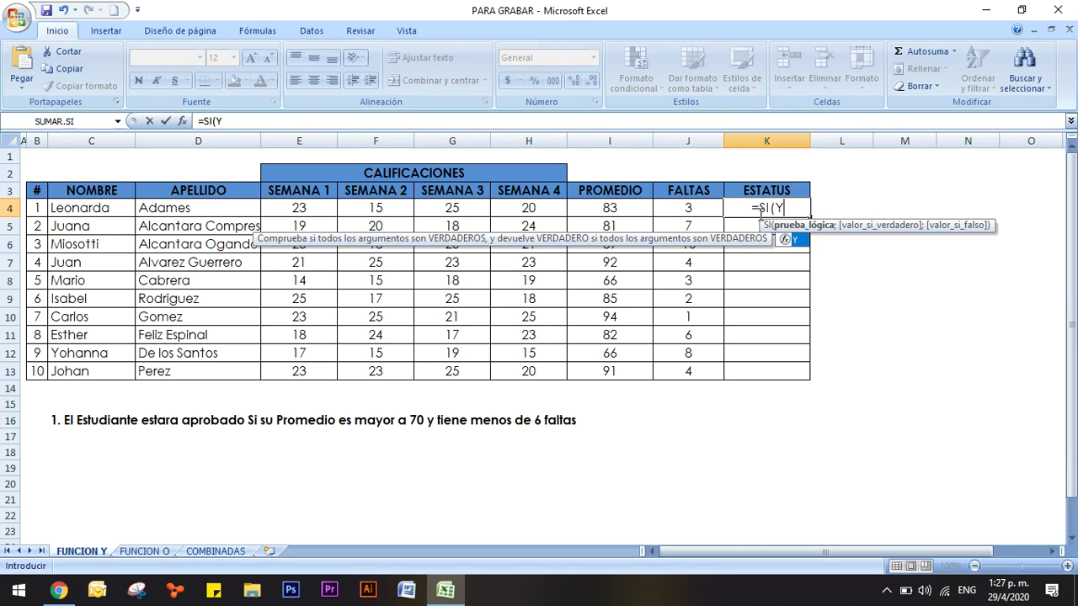
{"action": "type", "text": "("}
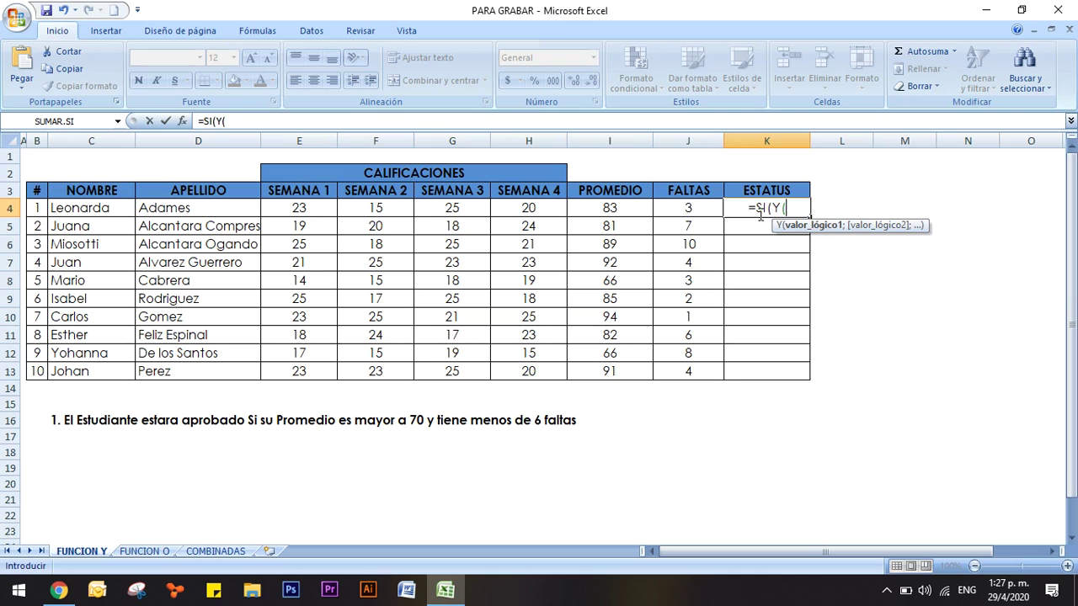
Give the Y function the conditions I4>70 and J4<6, and close it
{"action": "left_click", "coordinate": [610, 210]}
{"action": "type", "text": ">"}
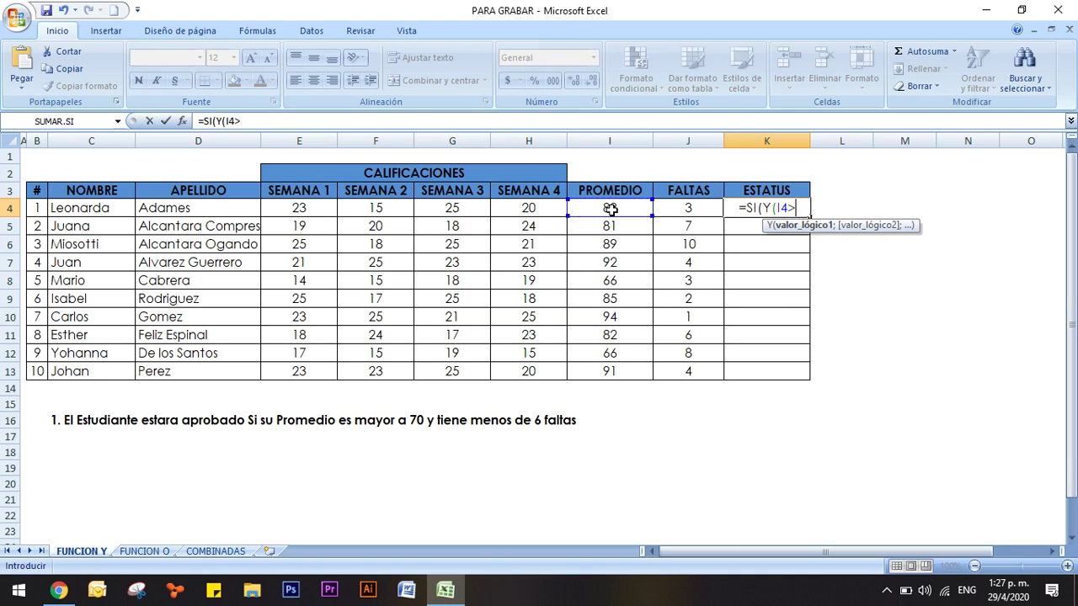
{"action": "type", "text": "70"}
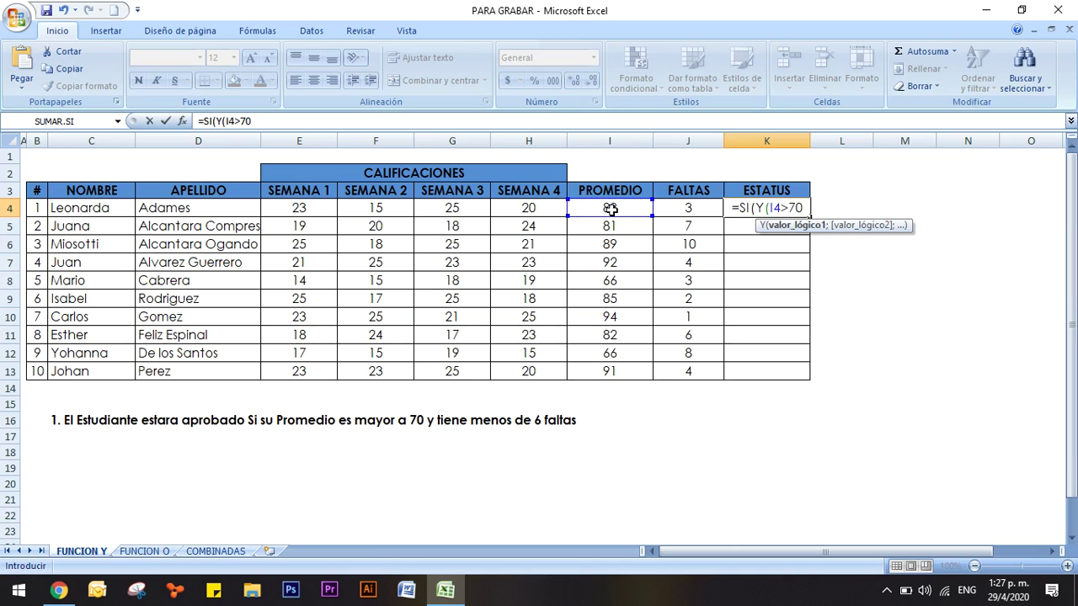
{"action": "type", "text": ";"}
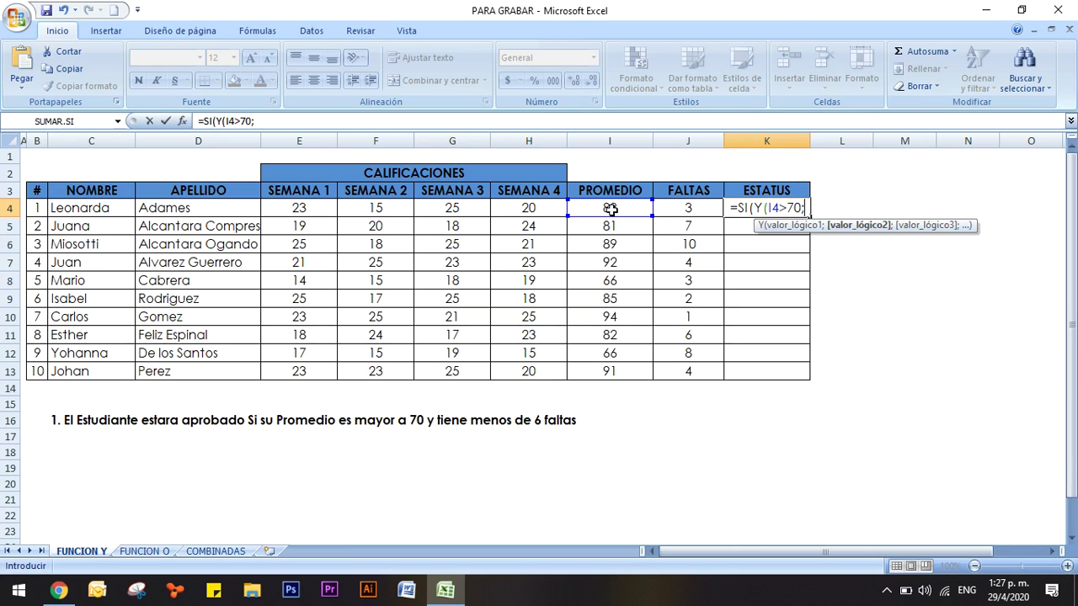
{"action": "left_click", "coordinate": [690, 207]}
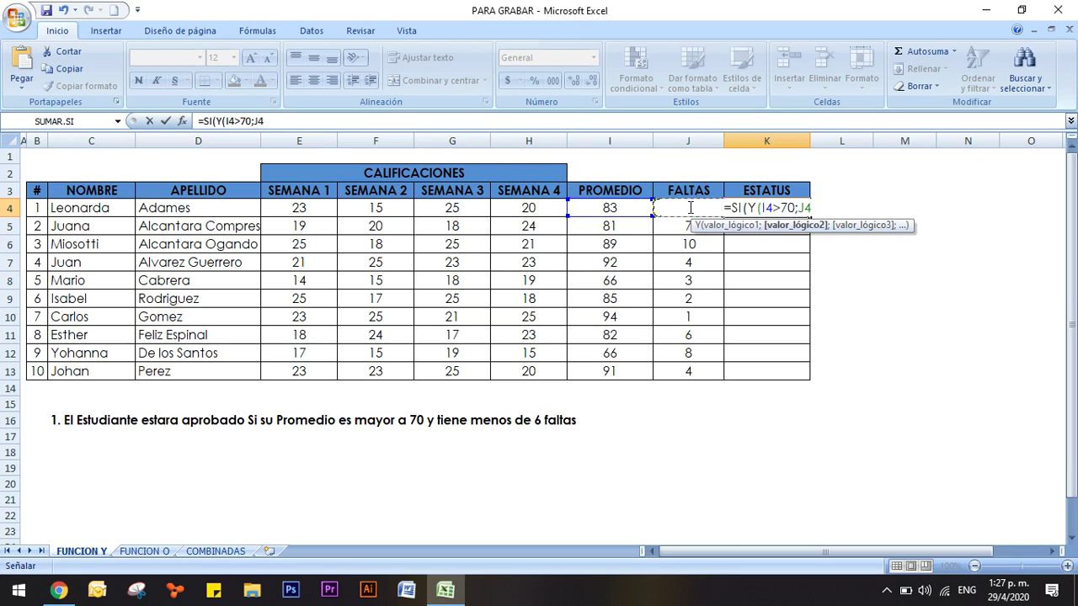
{"action": "type", "text": "<"}
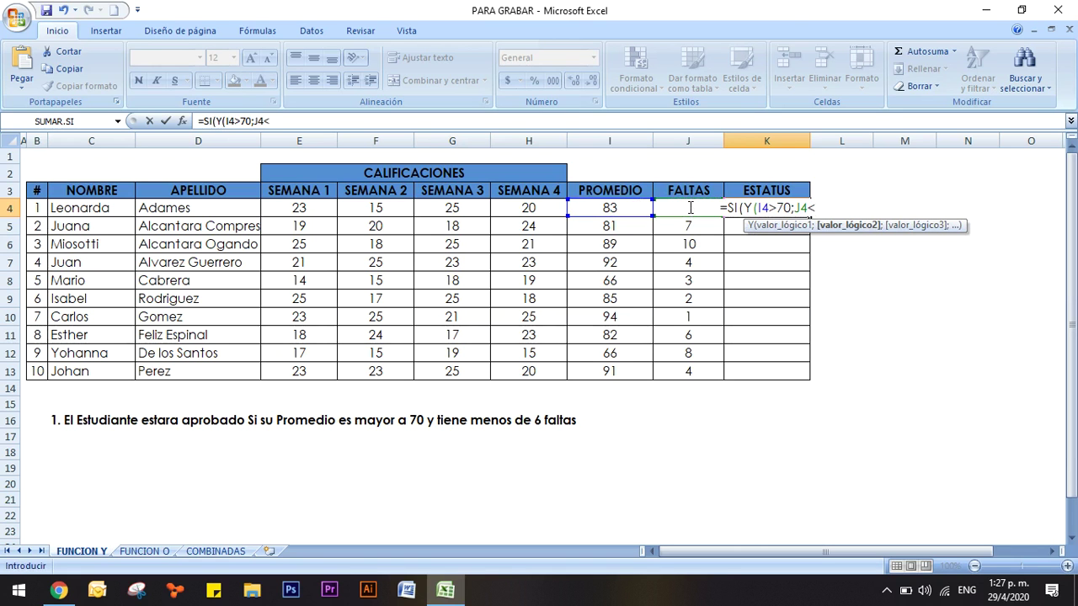
{"action": "type", "text": "6"}
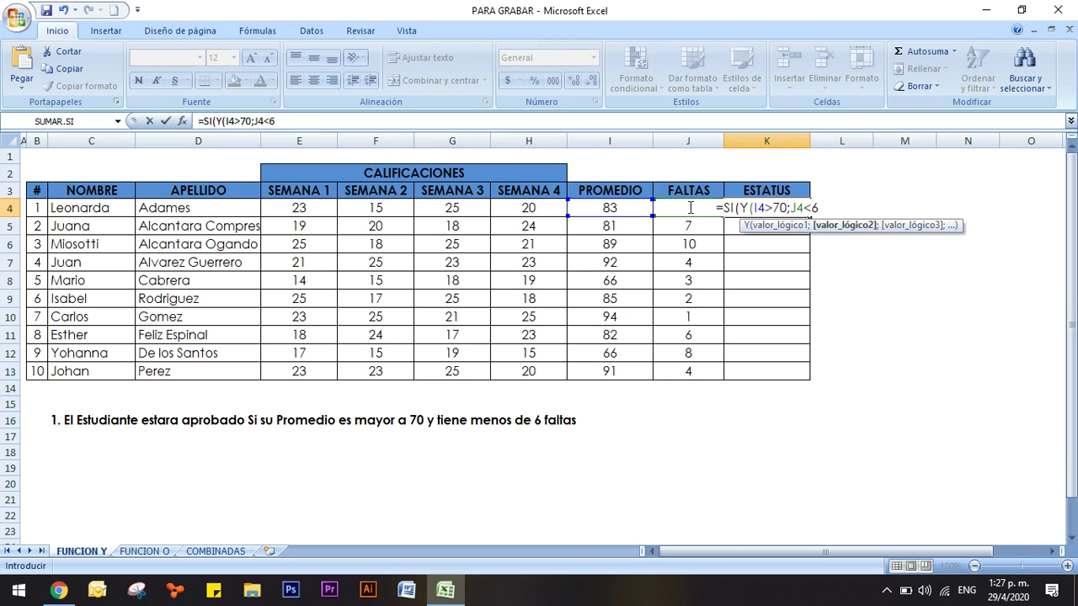
{"action": "type", "text": ")"}
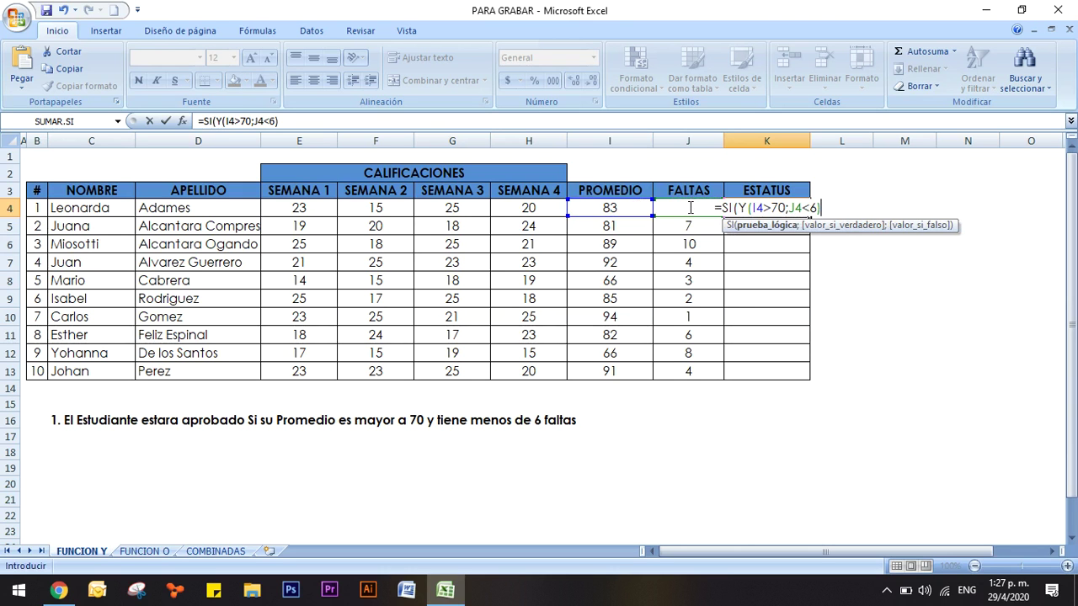
Complete the K4 formula with "APROBADO" as the true value and "REPROBADO" as the false value, and enter it
{"action": "type", "text": ";"}
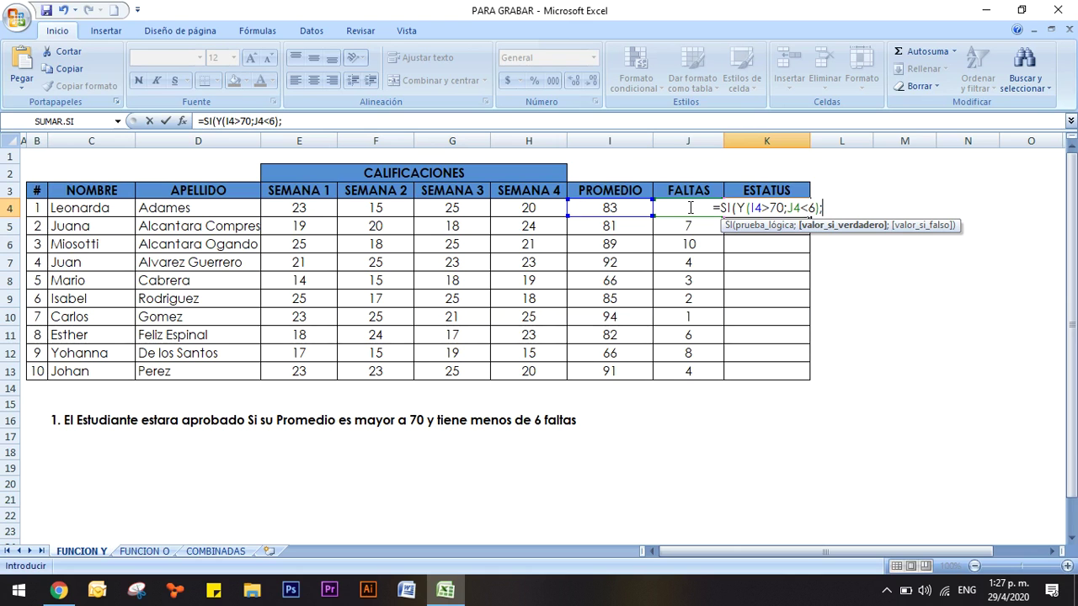
{"action": "type", "text": "\"APROBADO"}
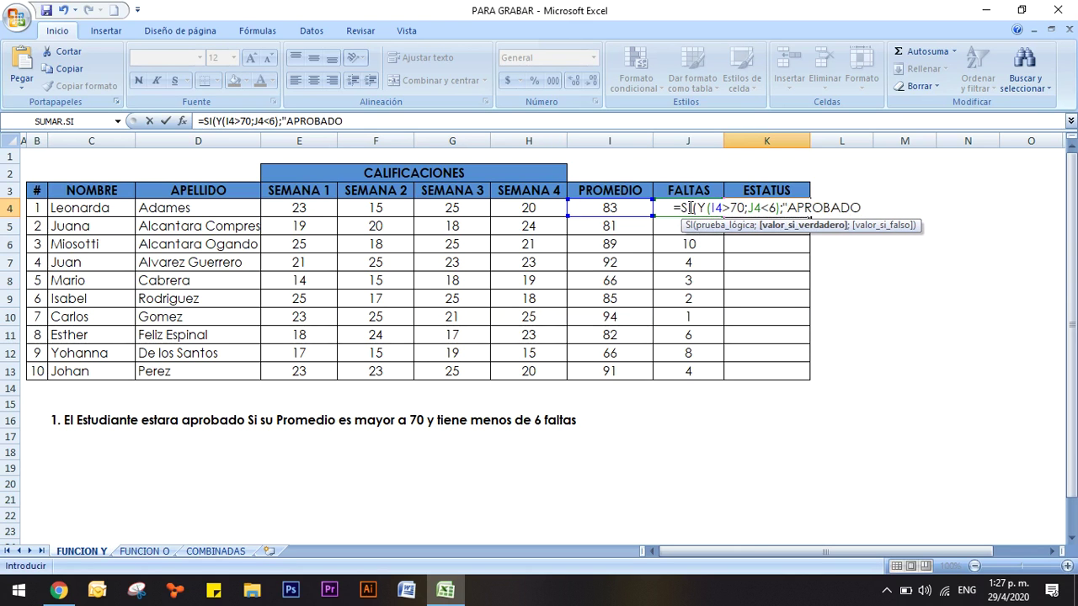
{"action": "type", "text": "\""}
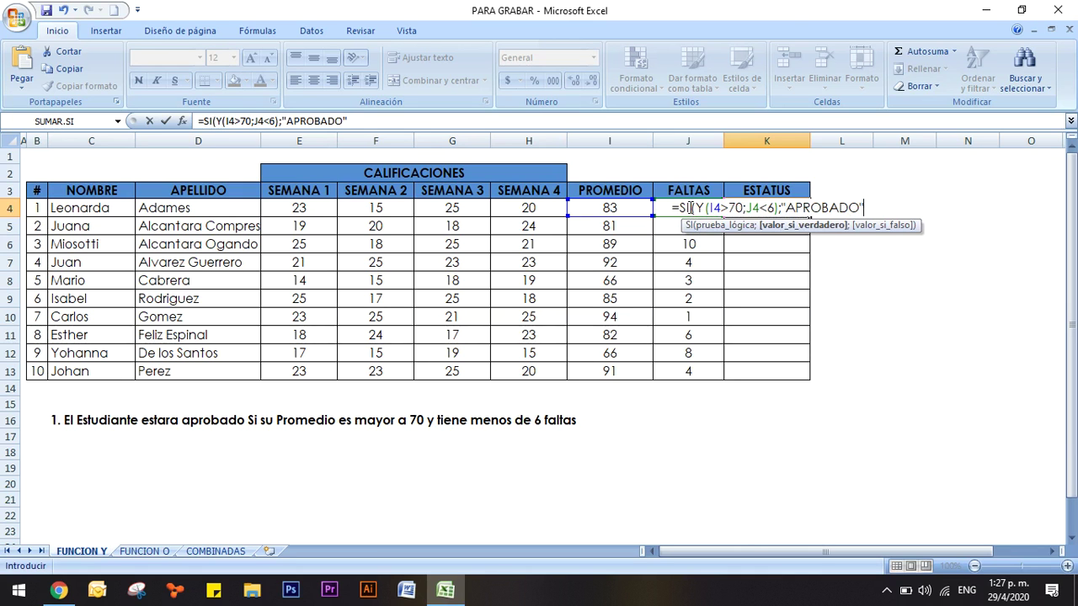
{"action": "type", "text": ";"}
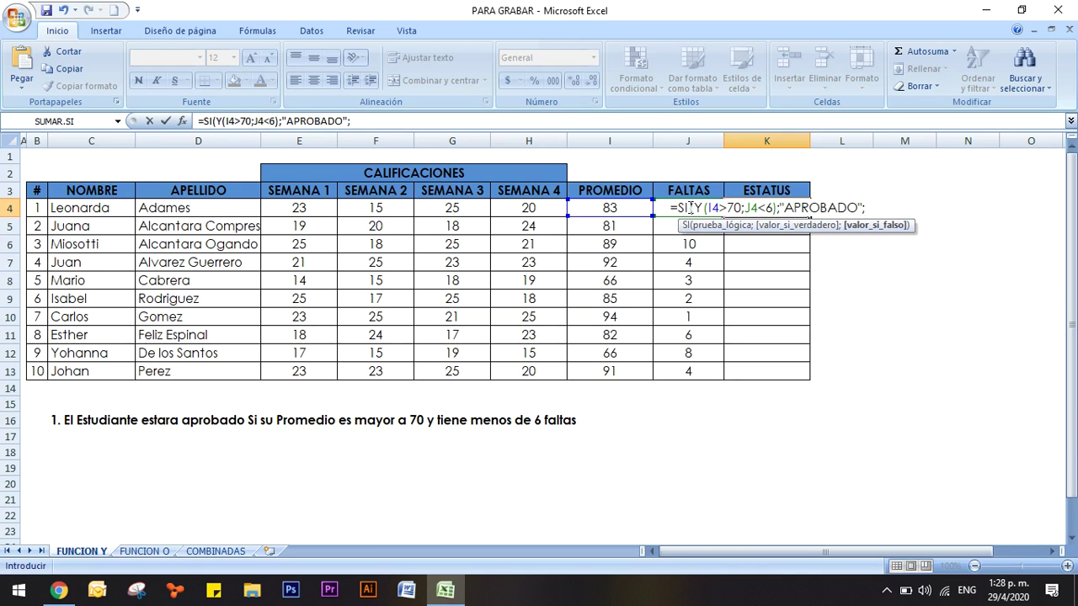
{"action": "type", "text": "\""}
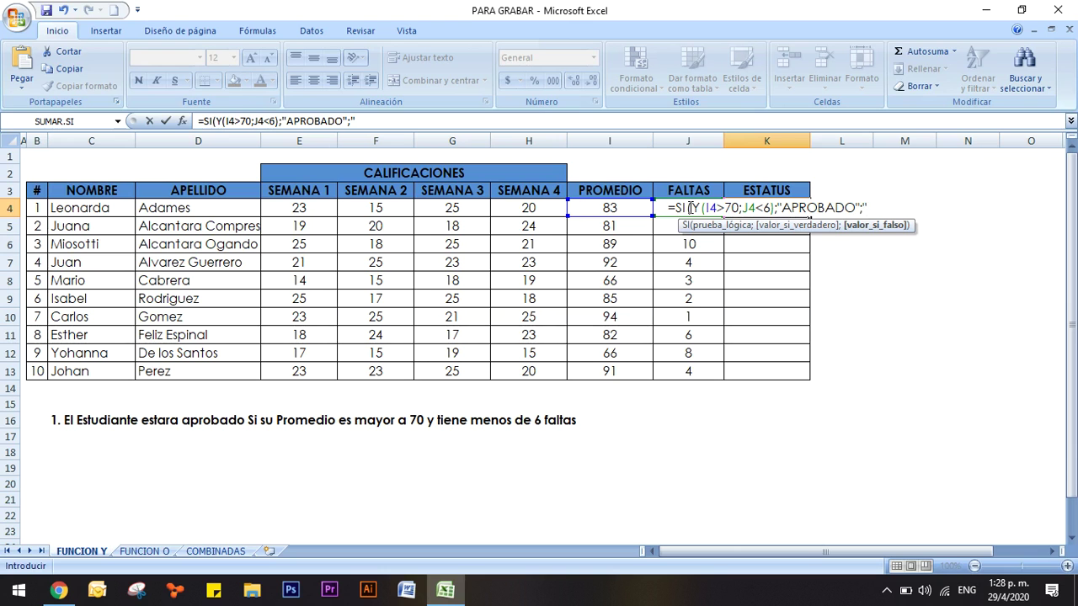
{"action": "type", "text": "RE"}
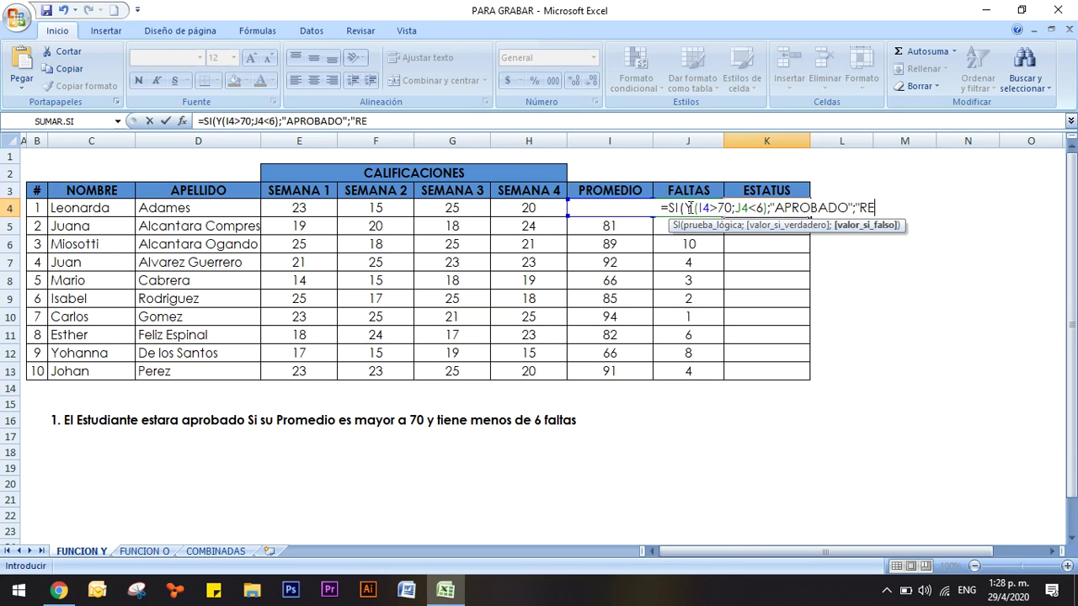
{"action": "type", "text": "PROBADO\")\\"}
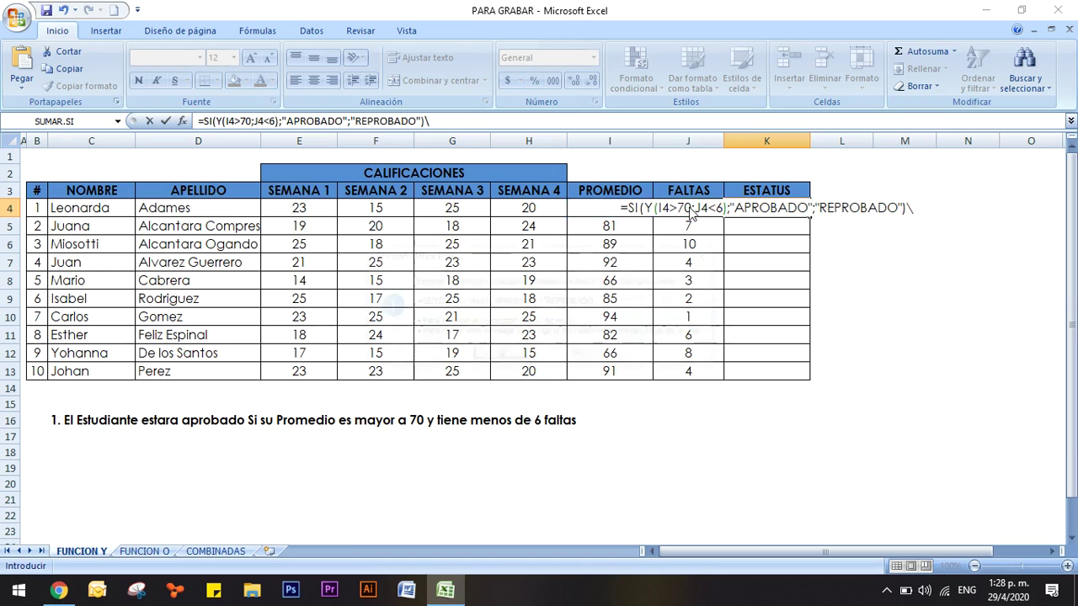
{"action": "key", "text": "Return"}
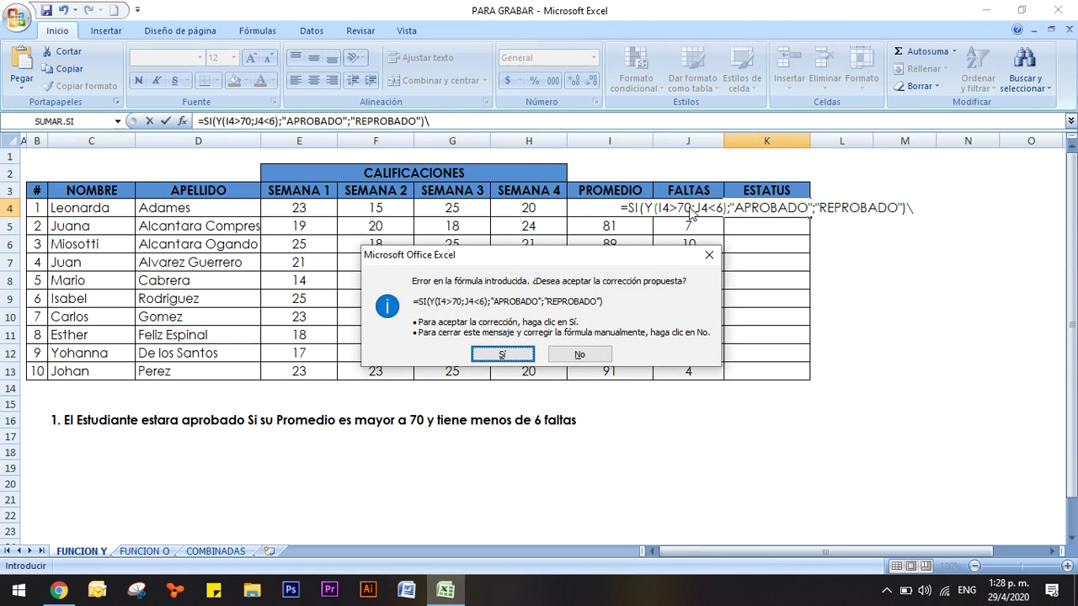
{"action": "key", "text": "Return"}
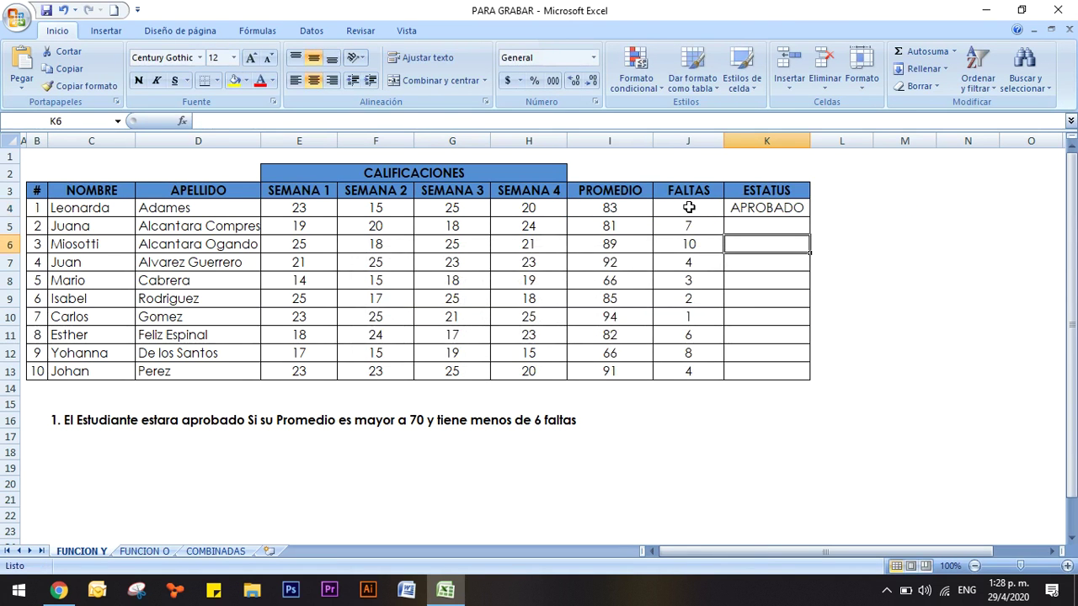
Fill the K4 formula down to K13 and check the statuses against the averages and absences
{"action": "left_click", "coordinate": [747, 208]}
{"action": "left_click_drag", "start_coordinate": [809, 216], "coordinate": [818, 371]}
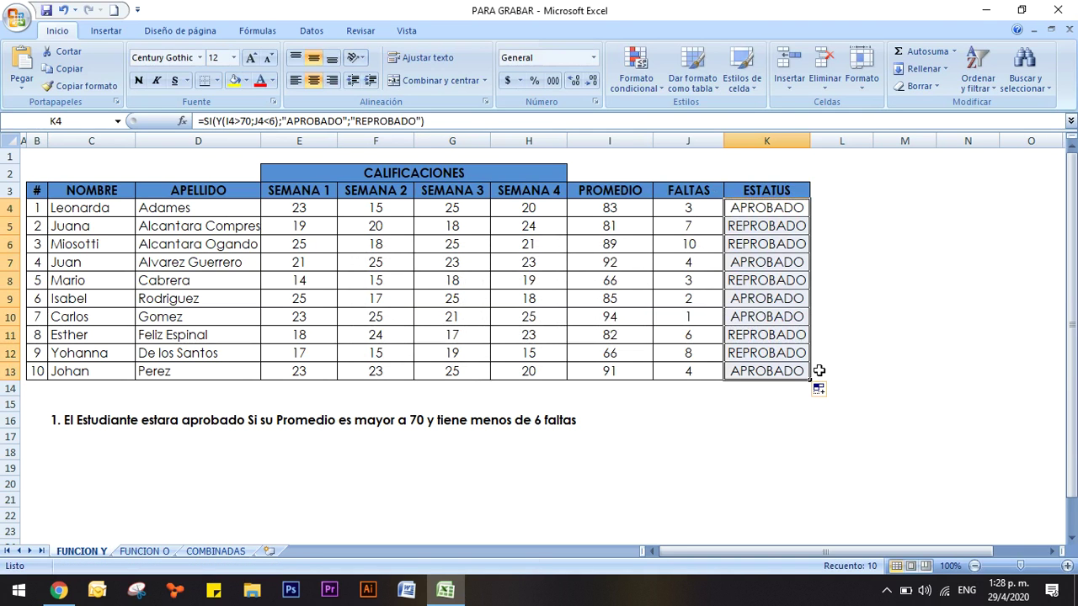
{"action": "left_click", "coordinate": [762, 280]}
{"action": "left_click", "coordinate": [761, 333]}
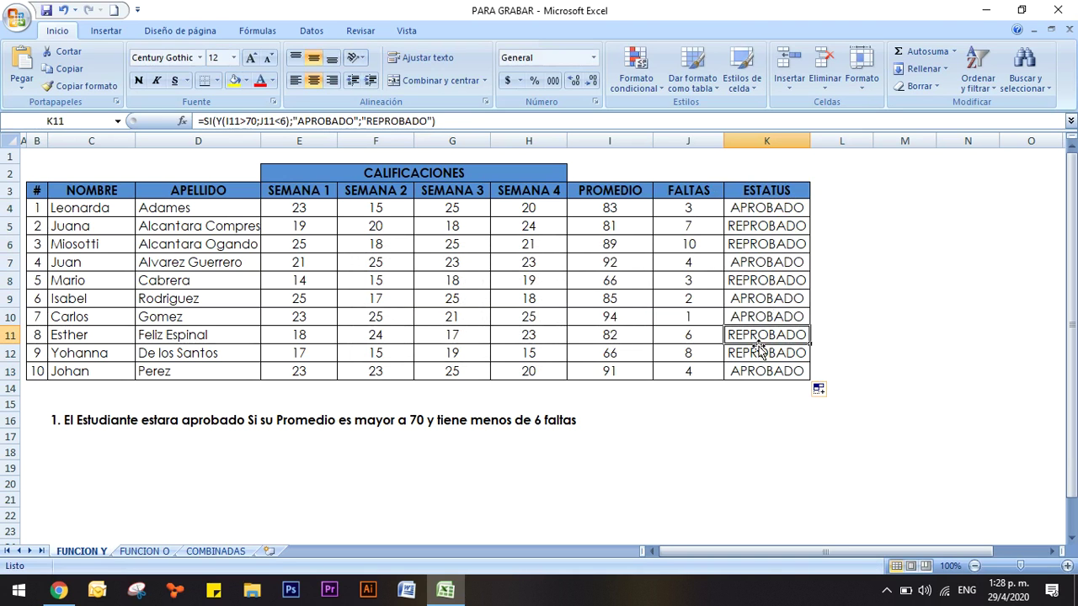
{"action": "left_click", "coordinate": [762, 353]}
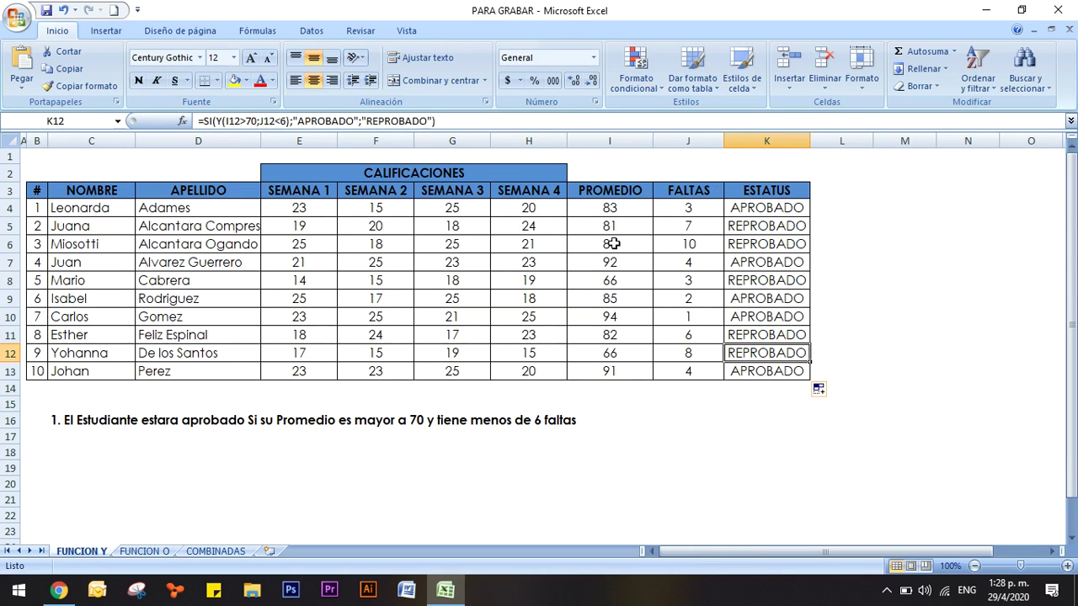
{"action": "left_click_drag", "start_coordinate": [582, 246], "coordinate": [679, 226]}
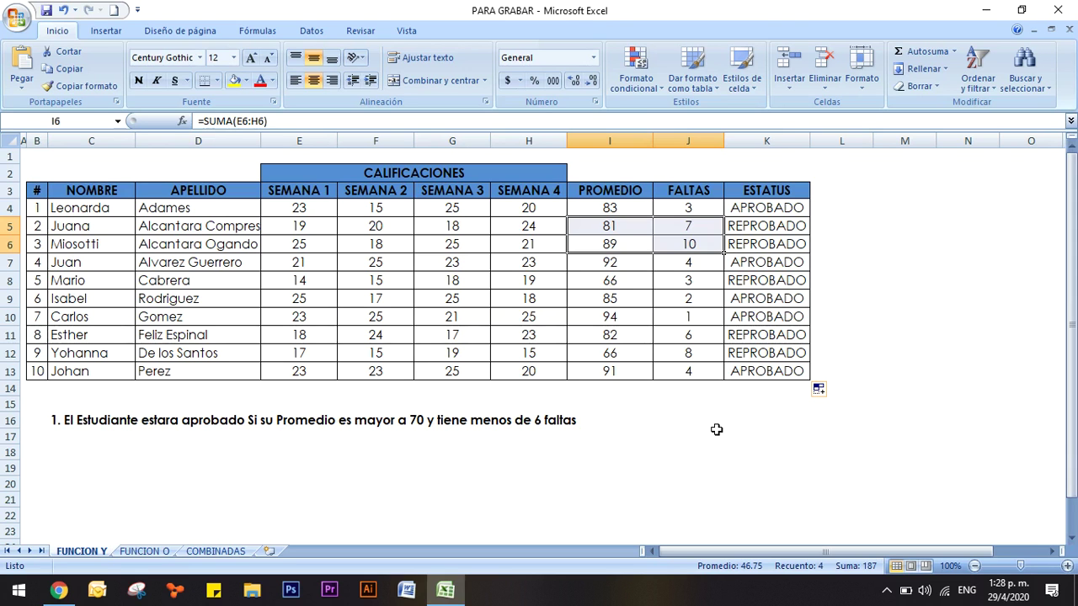
{"action": "left_click", "coordinate": [680, 333]}
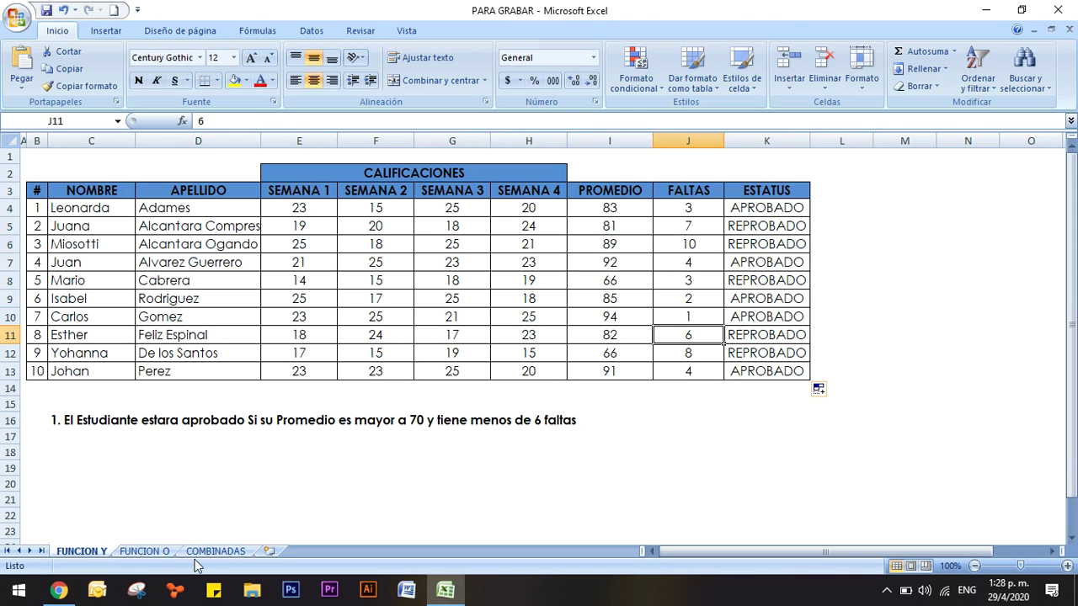
On the FUNCION O sheet, start a SI formula in K4 with a nested O function as its logical test
{"action": "left_click", "coordinate": [144, 555]}
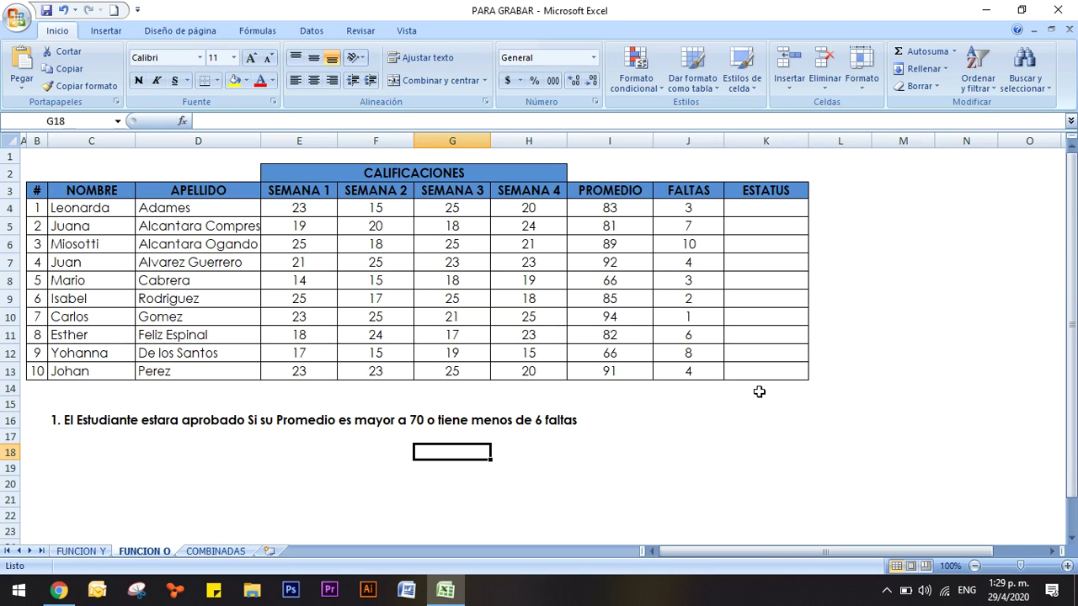
{"action": "left_click", "coordinate": [764, 203]}
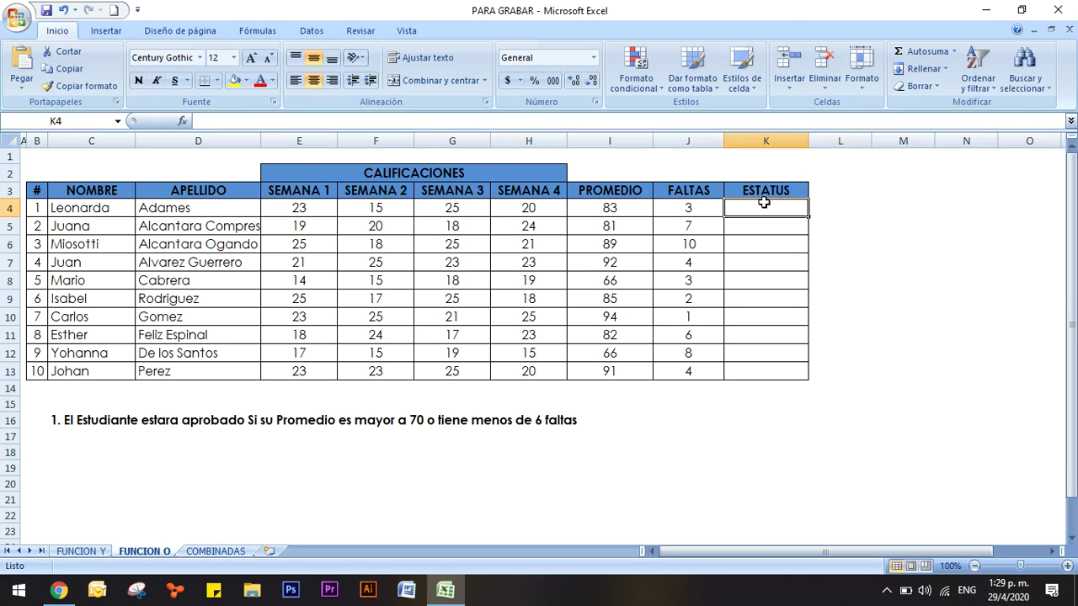
{"action": "type", "text": "="}
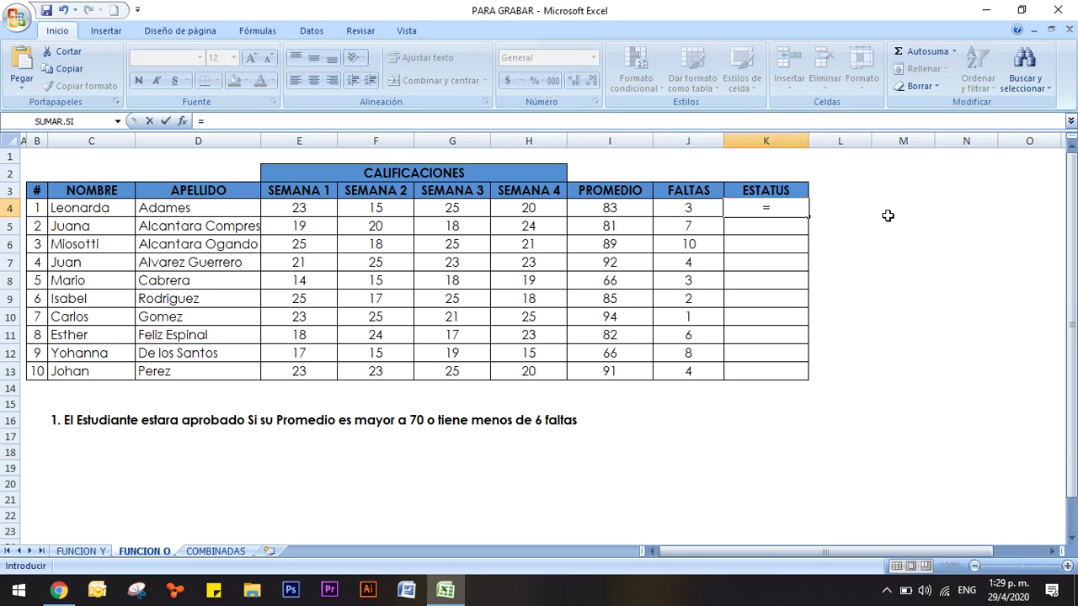
{"action": "type", "text": "SI"}
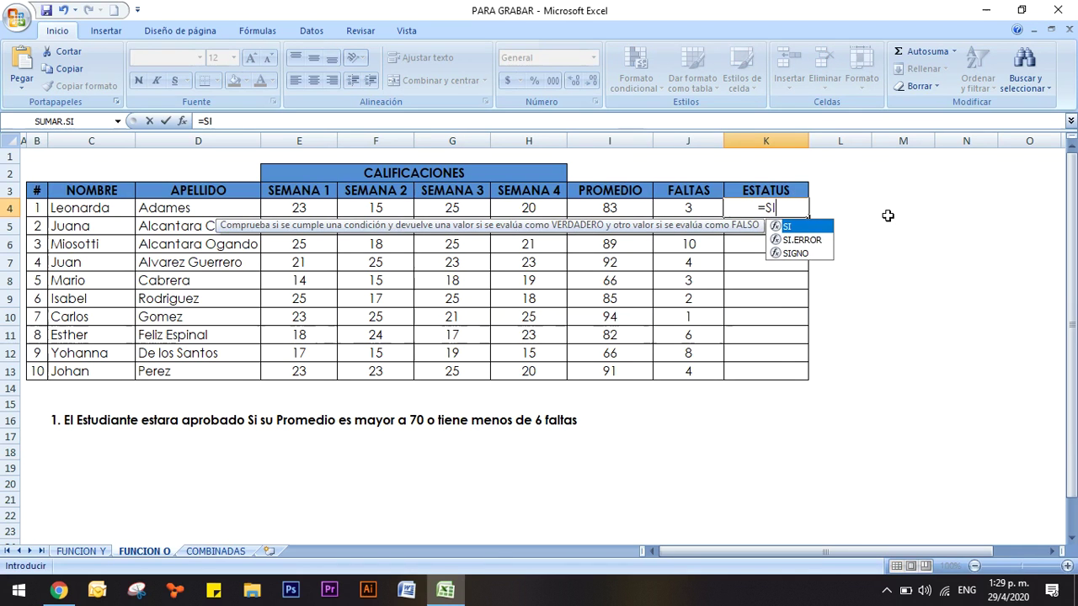
{"action": "type", "text": "("}
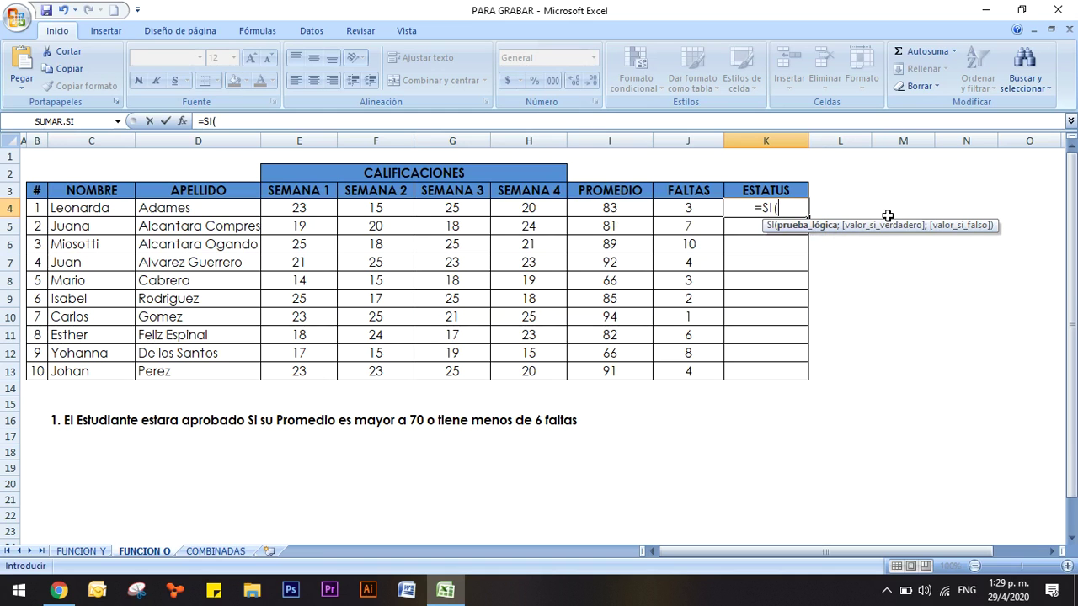
{"action": "type", "text": "O"}
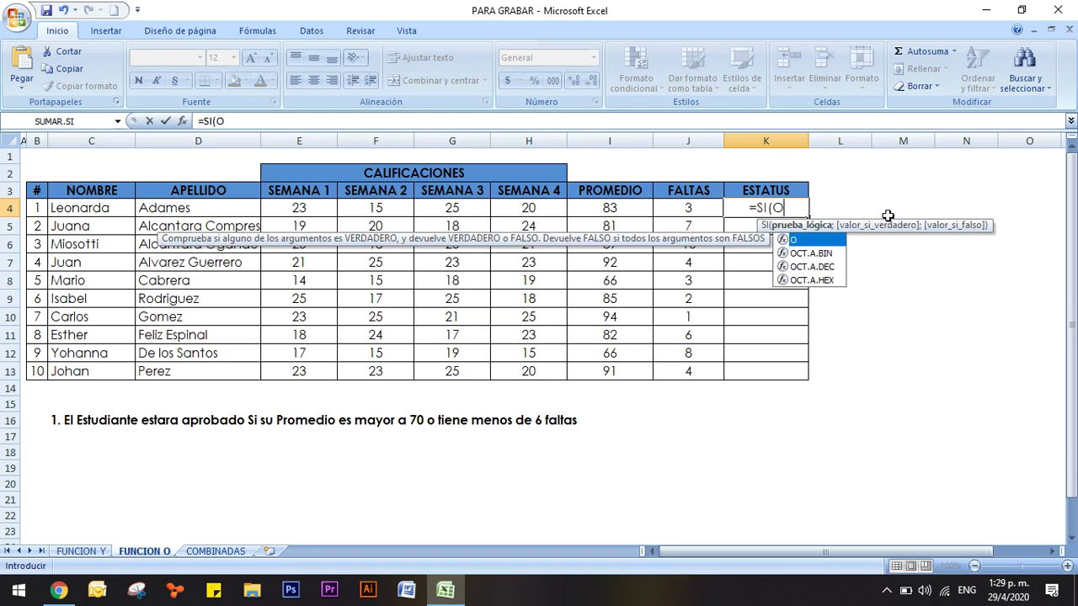
{"action": "type", "text": "("}
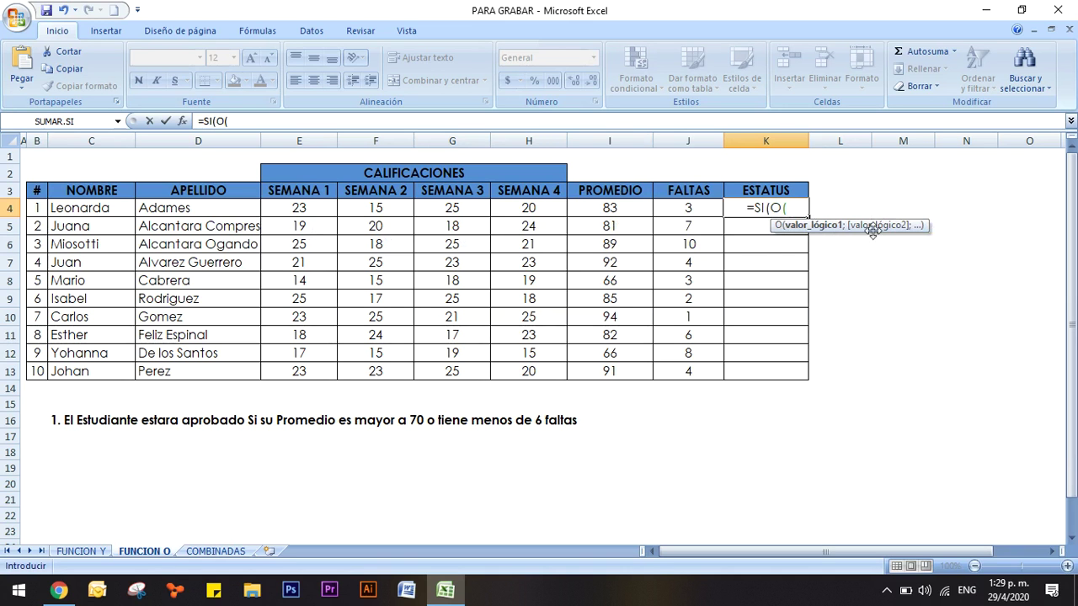
Give the O function the conditions I4>70 and J4<6, and close it
{"action": "left_click", "coordinate": [622, 207]}
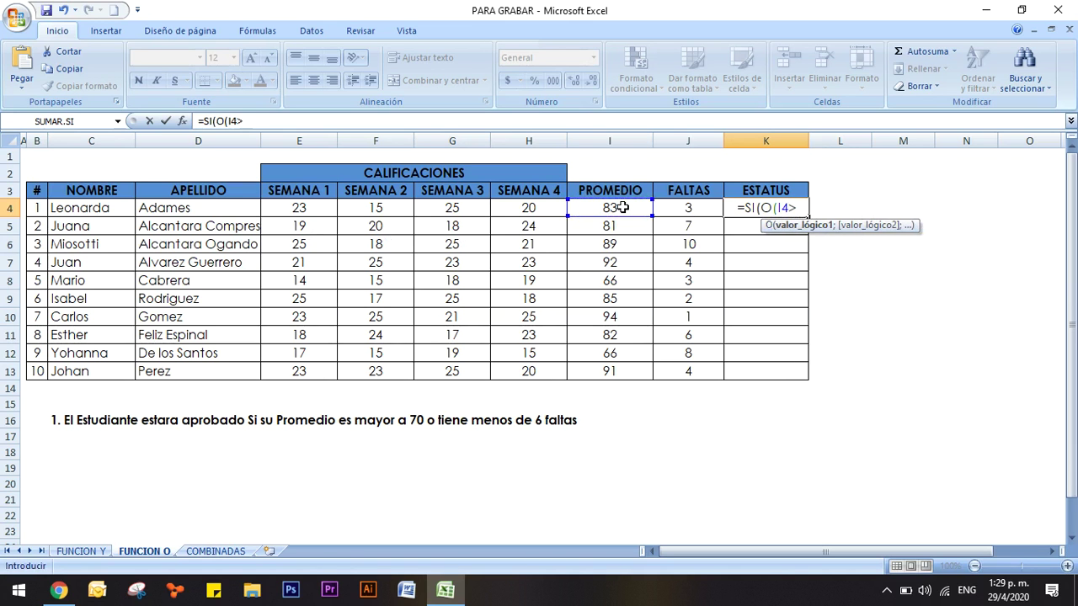
{"action": "type", "text": ">70;"}
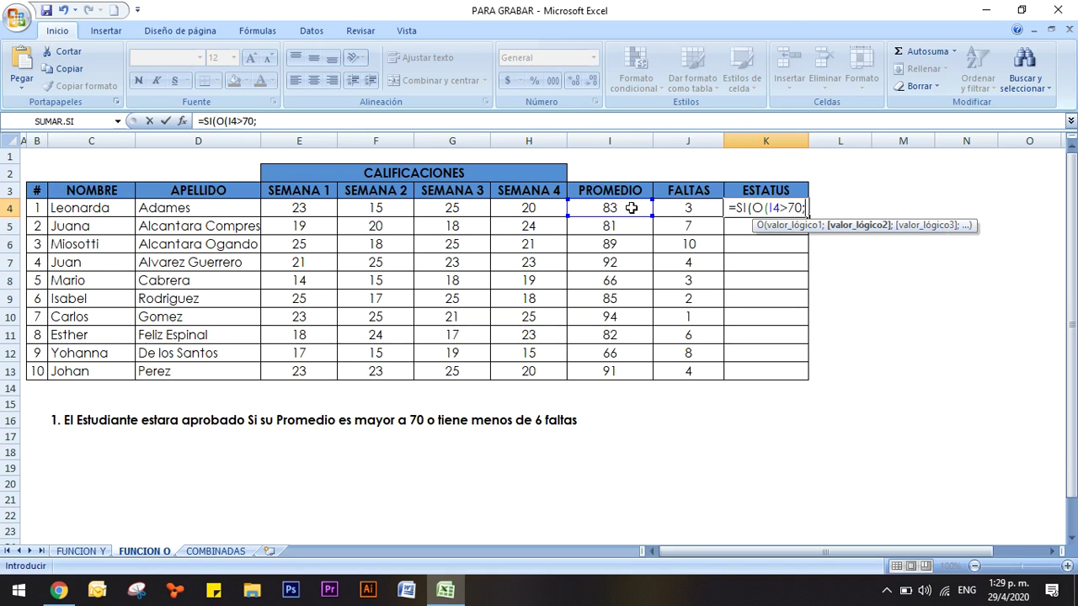
{"action": "left_click", "coordinate": [678, 205]}
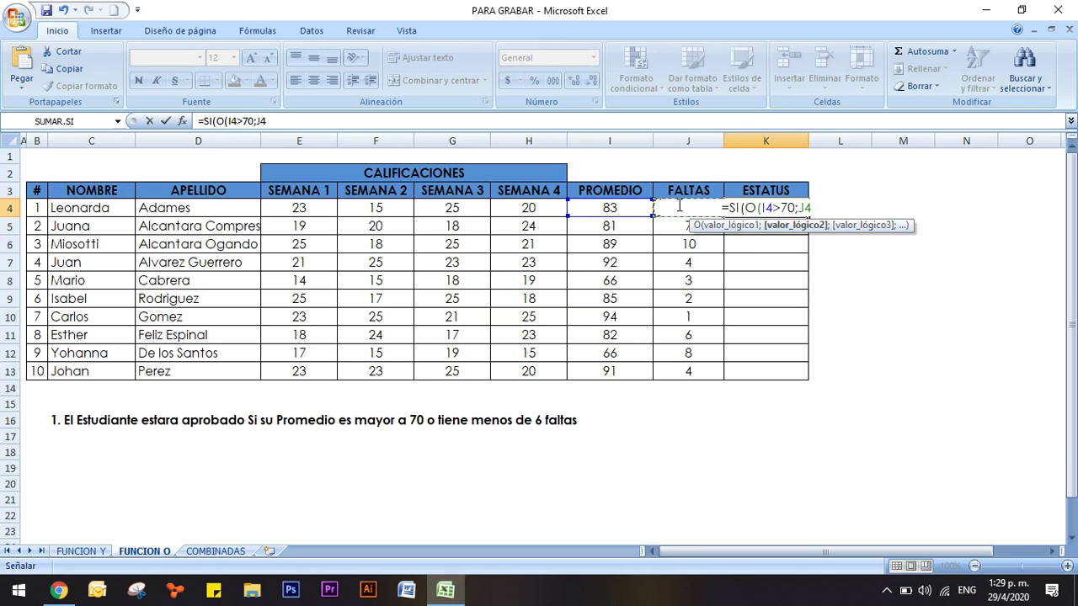
{"action": "type", "text": "<6"}
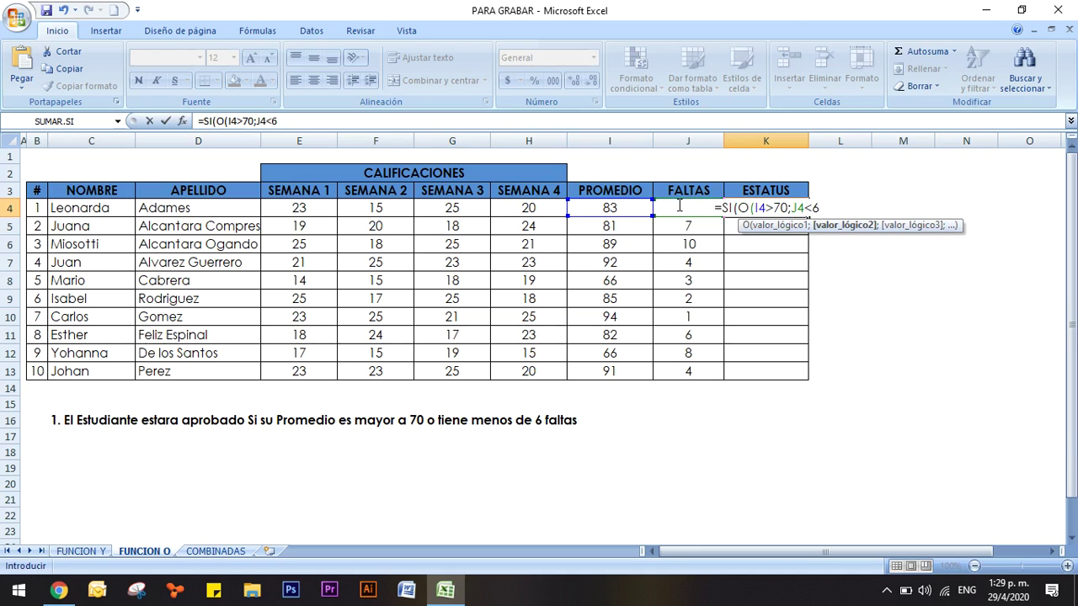
{"action": "type", "text": ")"}
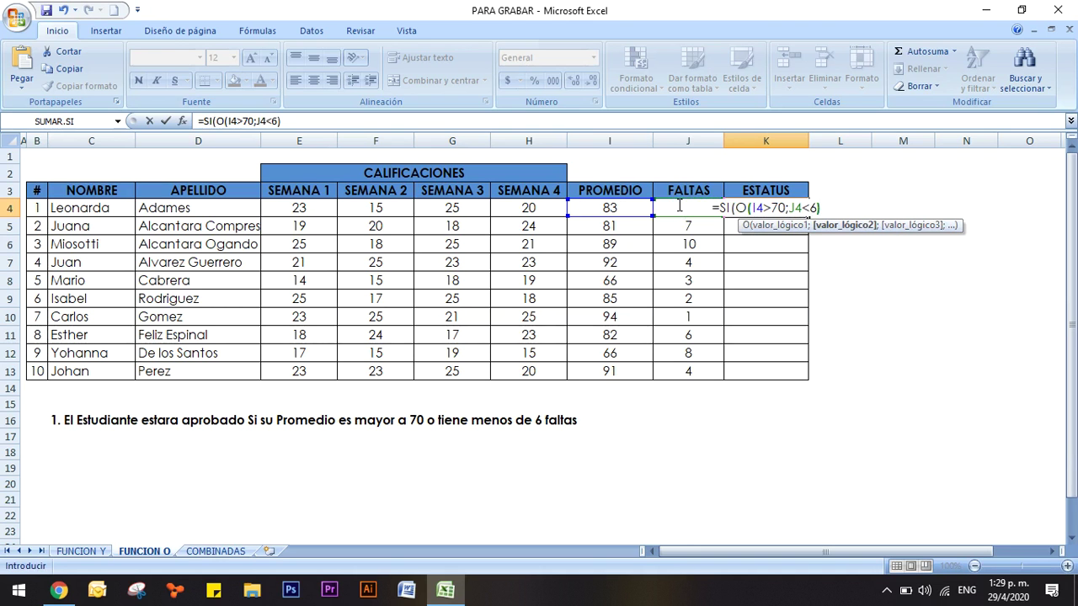
Add "REPROBADO" as both the true value and the false value of the K4 SI formula
{"action": "type", "text": ";"}
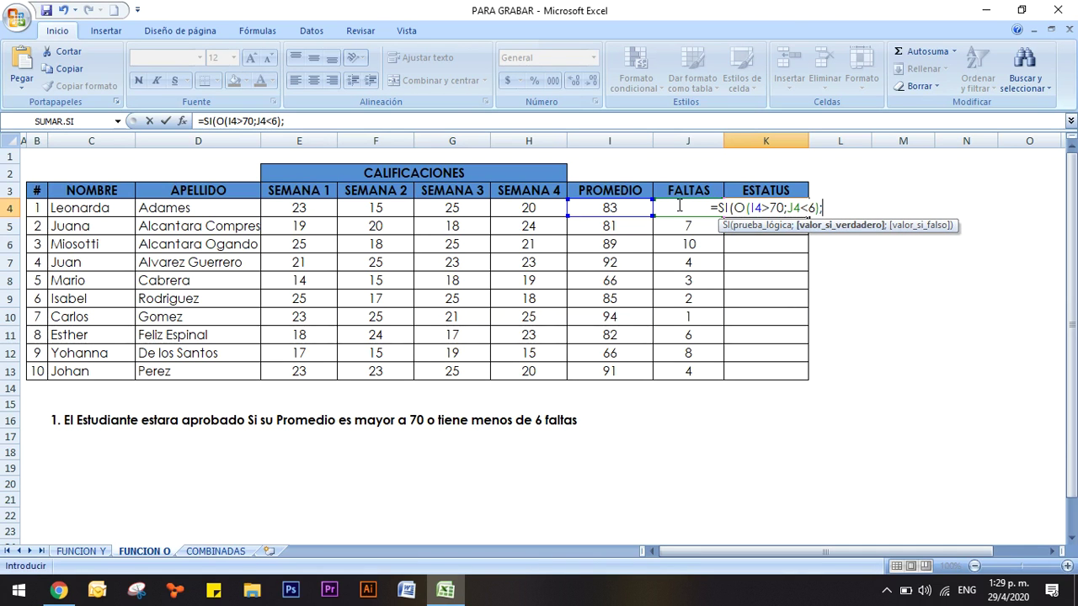
{"action": "type", "text": "\""}
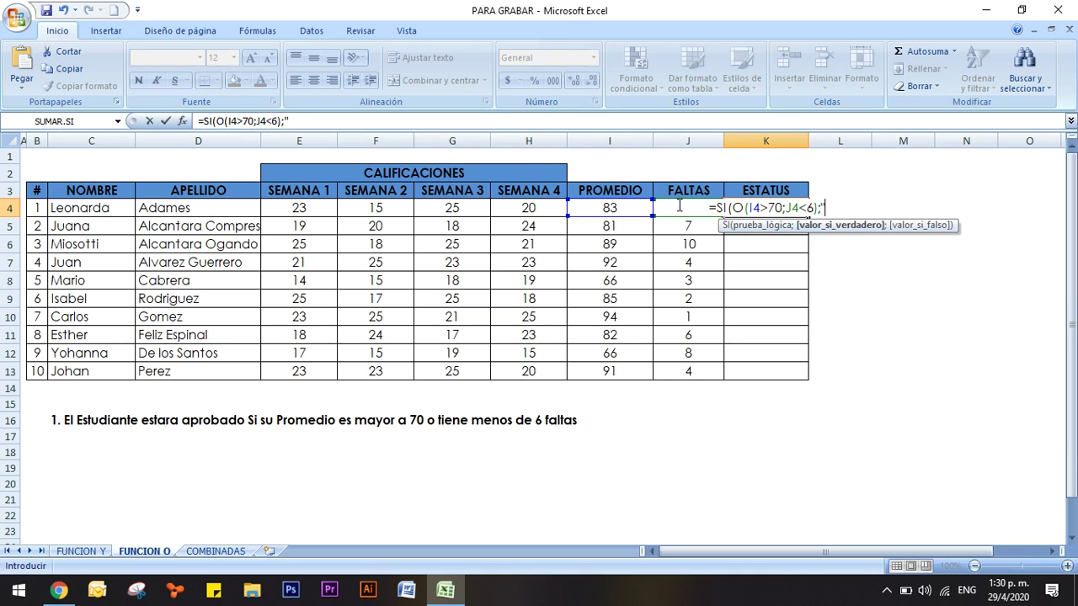
{"action": "type", "text": "REP"}
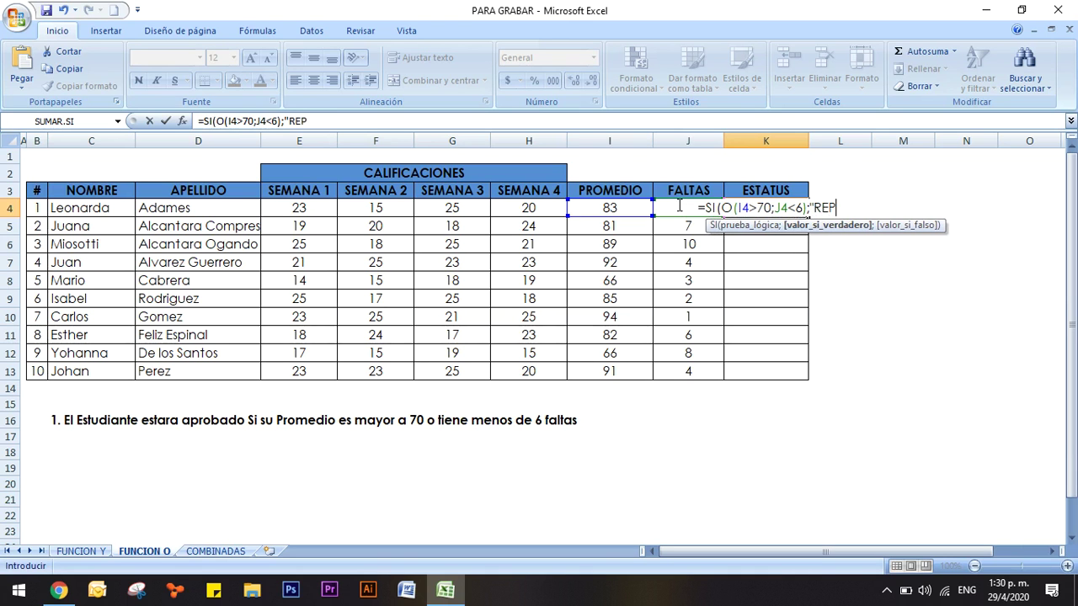
{"action": "type", "text": "ROBADO"}
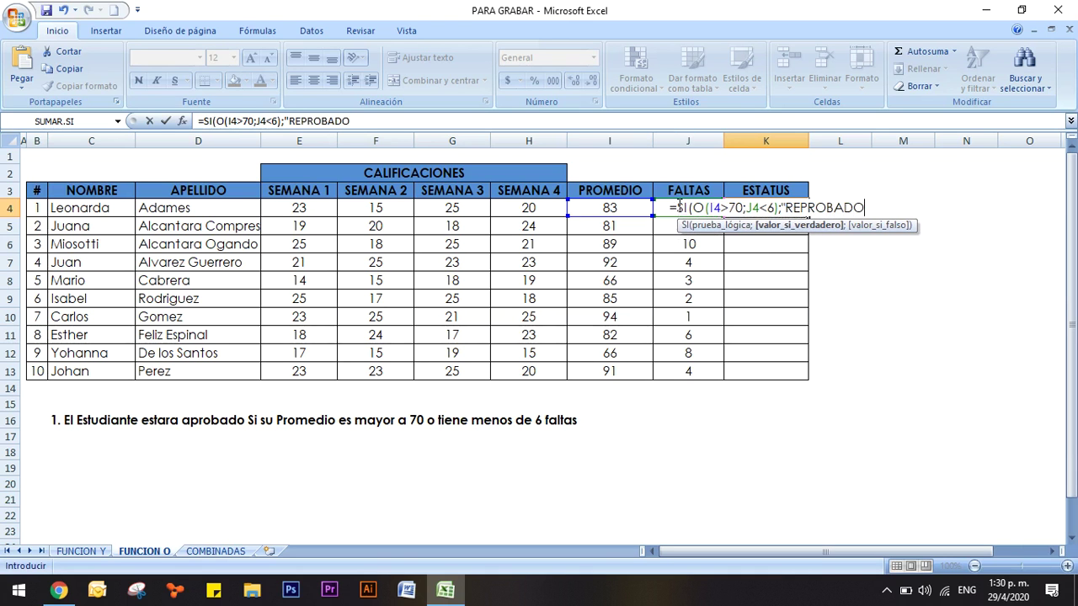
{"action": "type", "text": "\";"}
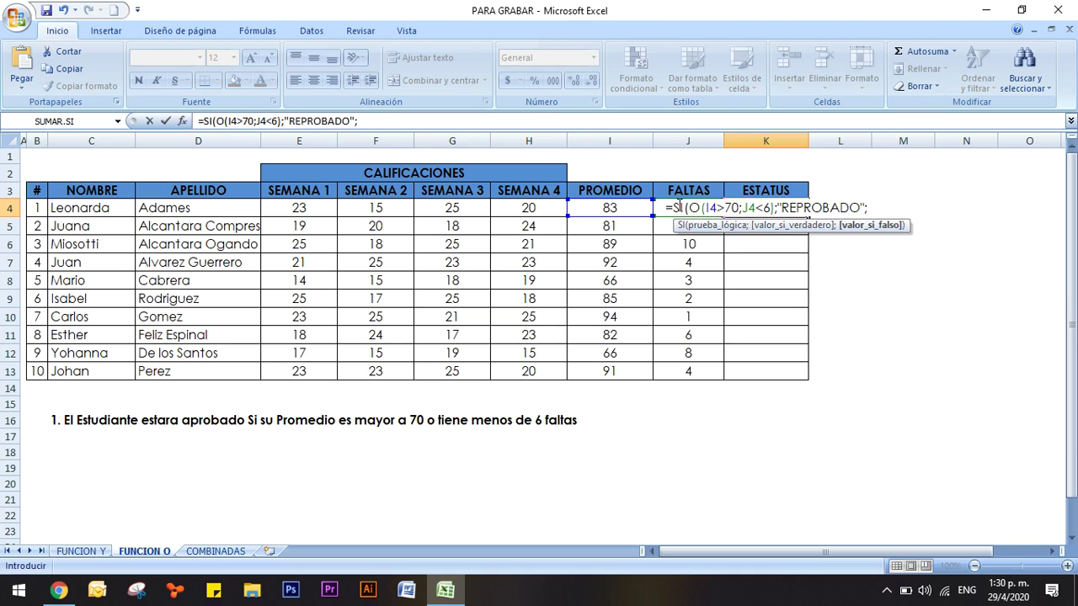
{"action": "type", "text": "\""}
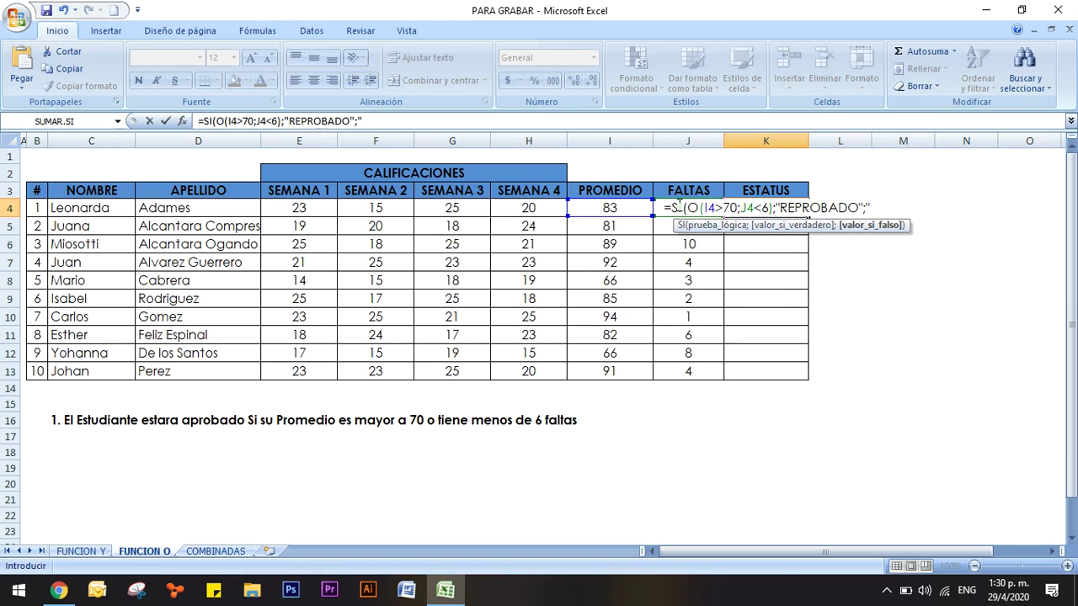
{"action": "type", "text": "REPROBADO"}
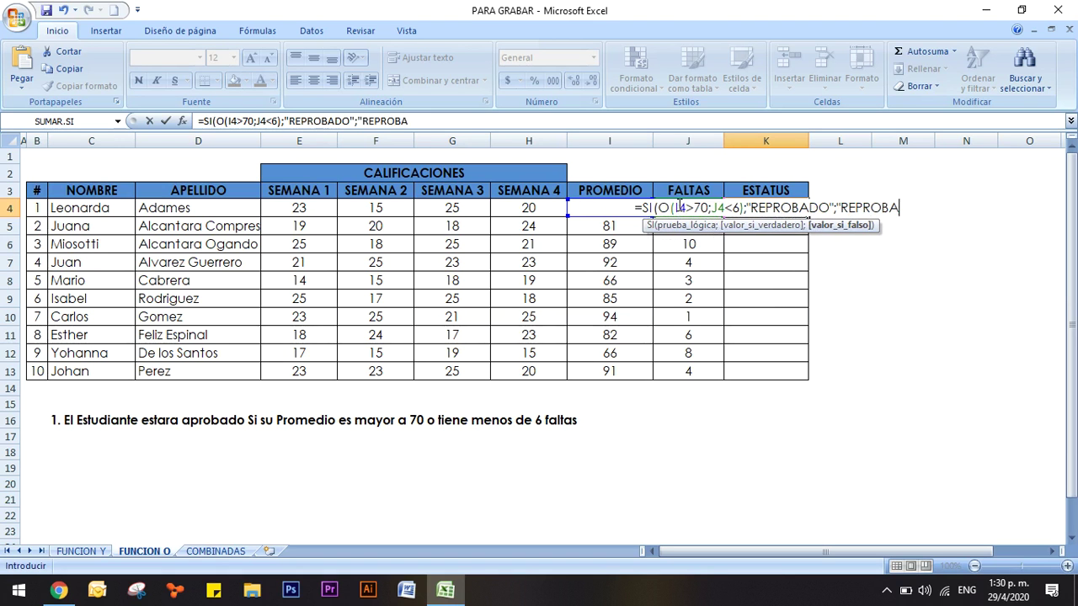
{"action": "type", "text": "\""}
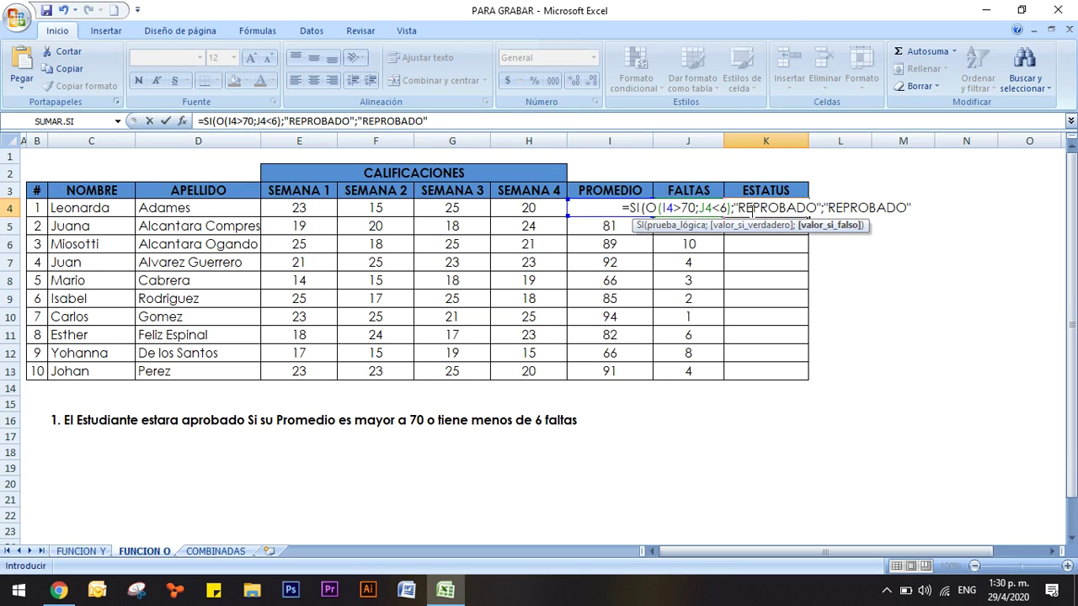
Correct the true value in the K4 formula to "APROBADO", then close and enter the formula
{"action": "left_click", "coordinate": [751, 208]}
{"action": "key", "text": "BackSpace"}
{"action": "key", "text": "BackSpace"}
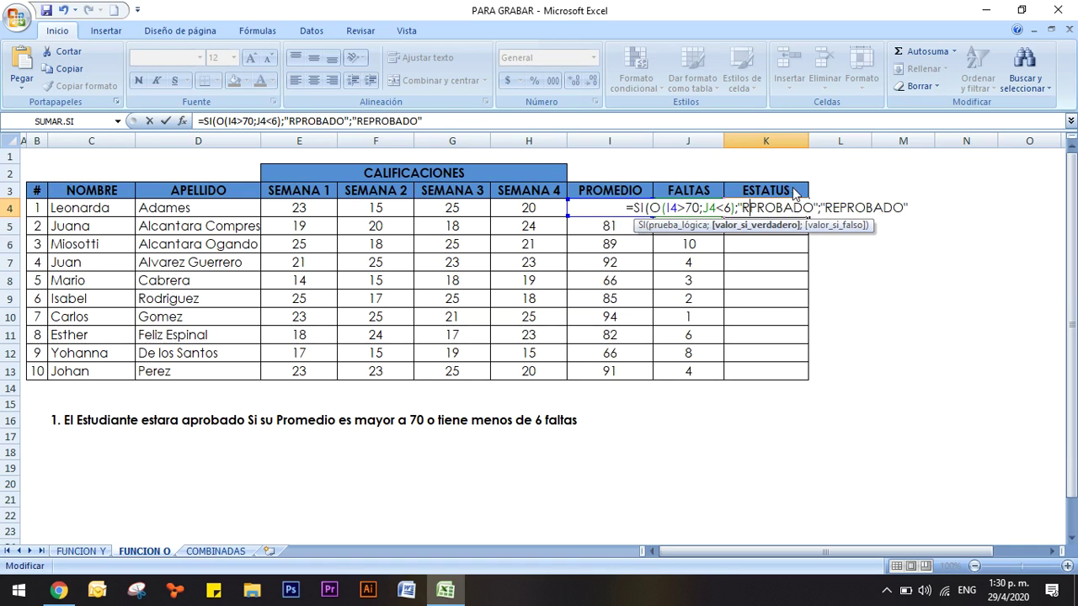
{"action": "type", "text": "A"}
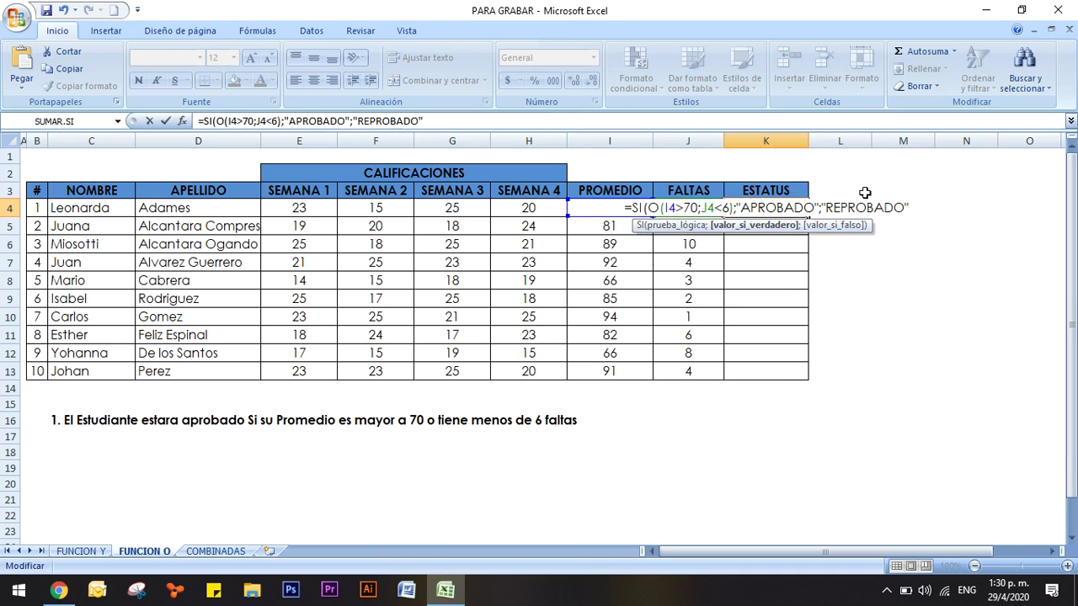
{"action": "left_click", "coordinate": [910, 208]}
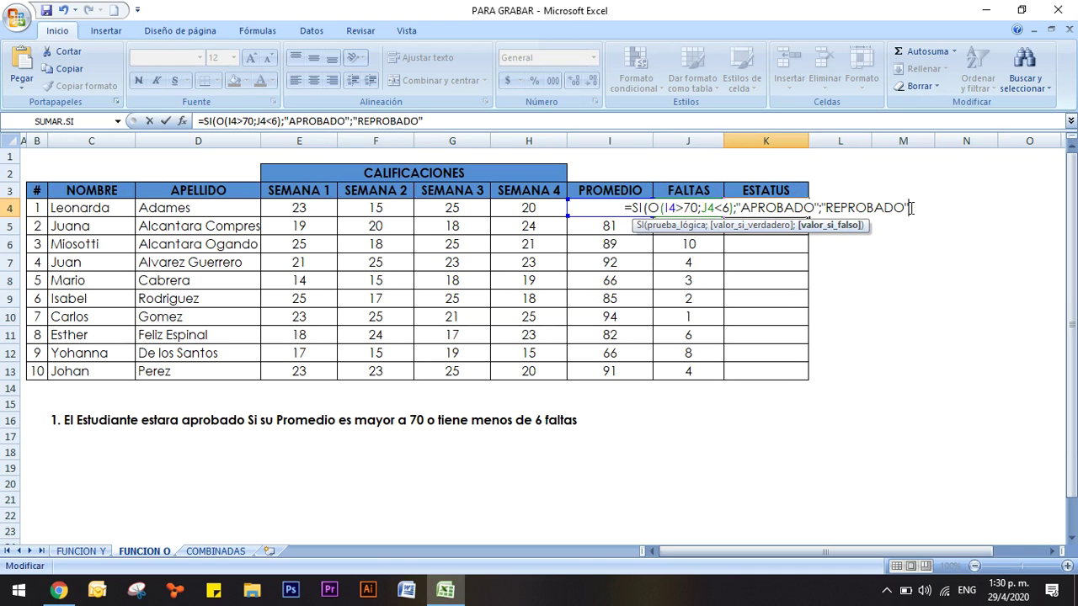
{"action": "type", "text": ")"}
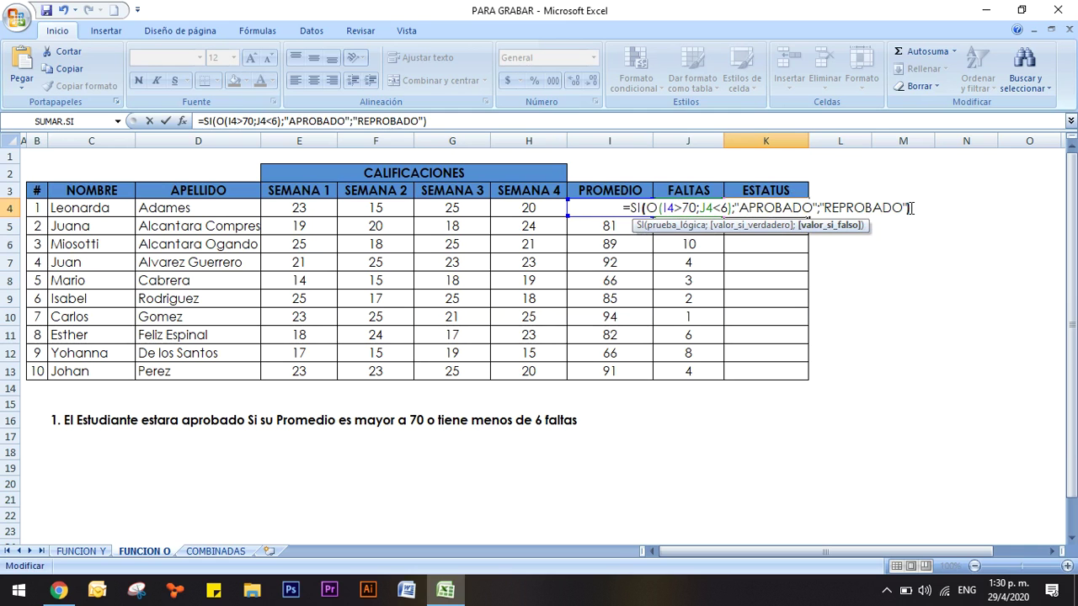
{"action": "key", "text": "Return"}
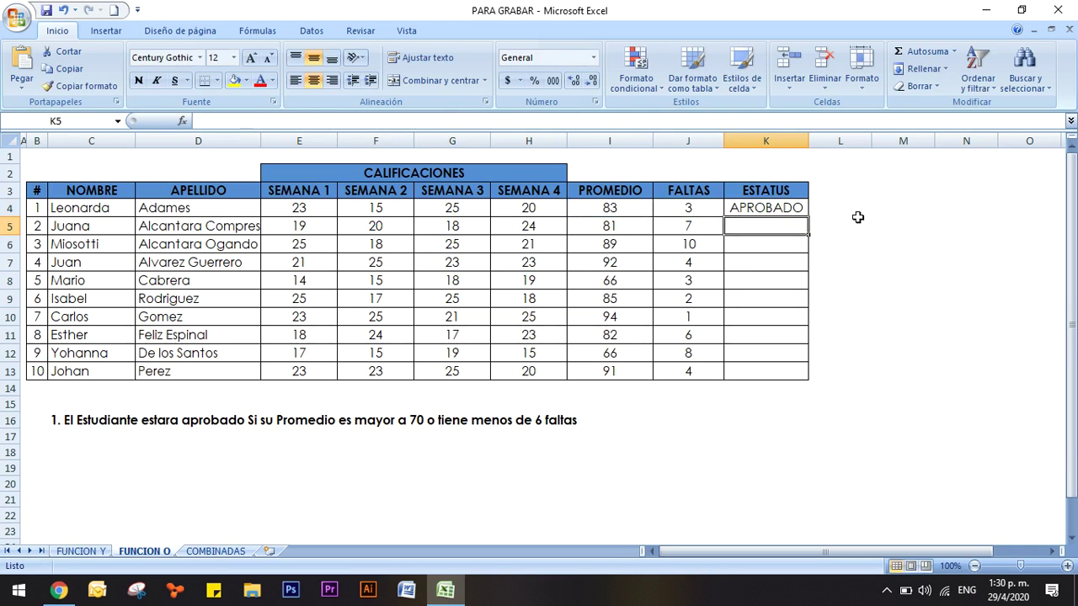
Fill the K4 formula down to K13 and check the statuses in rows 12 and 8 against their averages and absences
{"action": "left_click", "coordinate": [785, 204]}
{"action": "left_click_drag", "start_coordinate": [809, 216], "coordinate": [813, 378]}
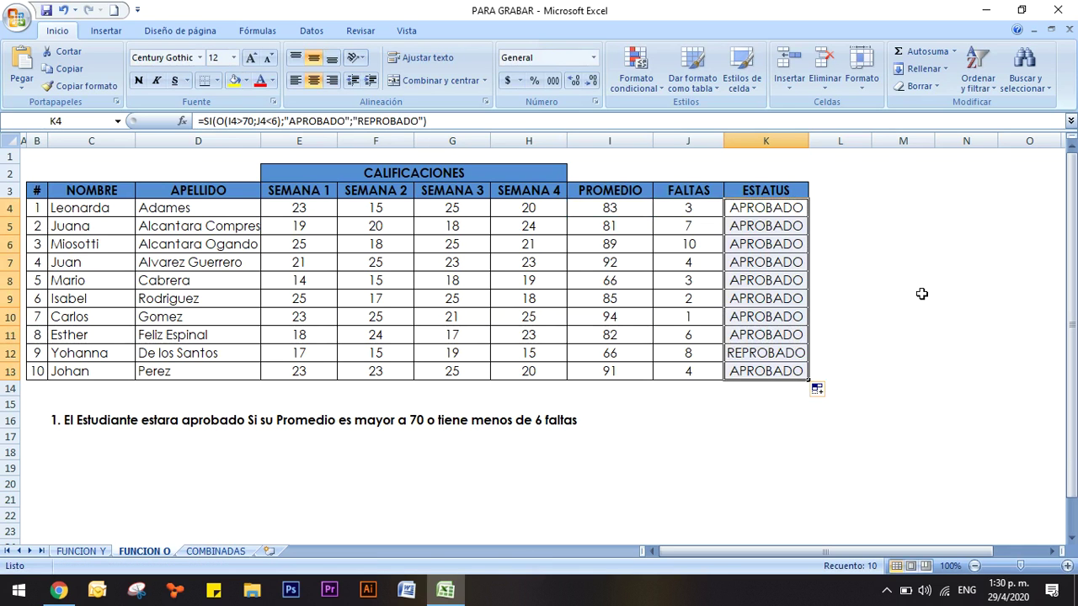
{"action": "left_click", "coordinate": [787, 357]}
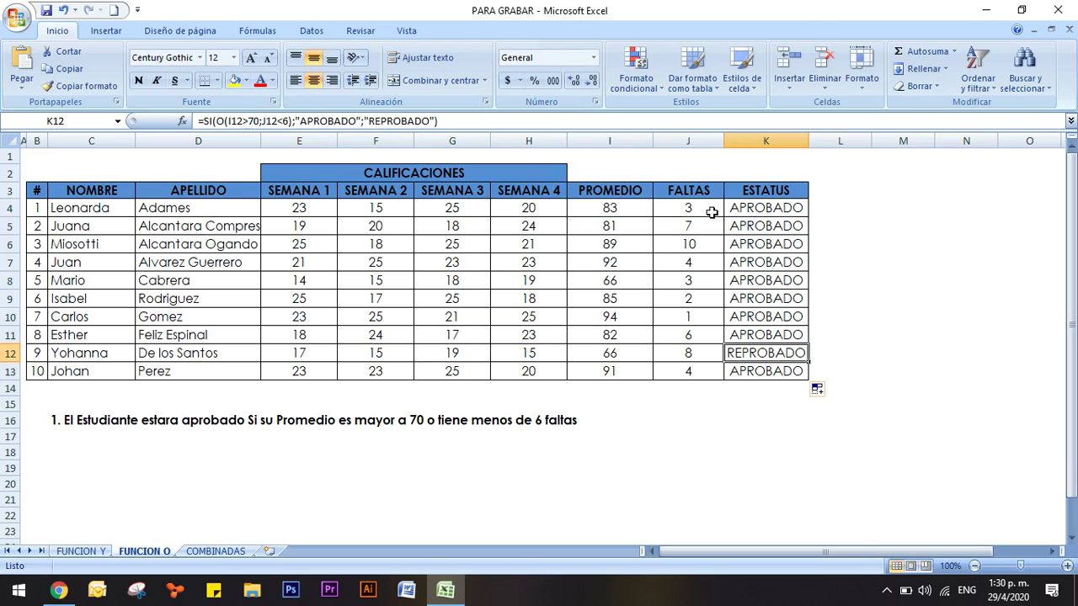
{"action": "left_click", "coordinate": [595, 360]}
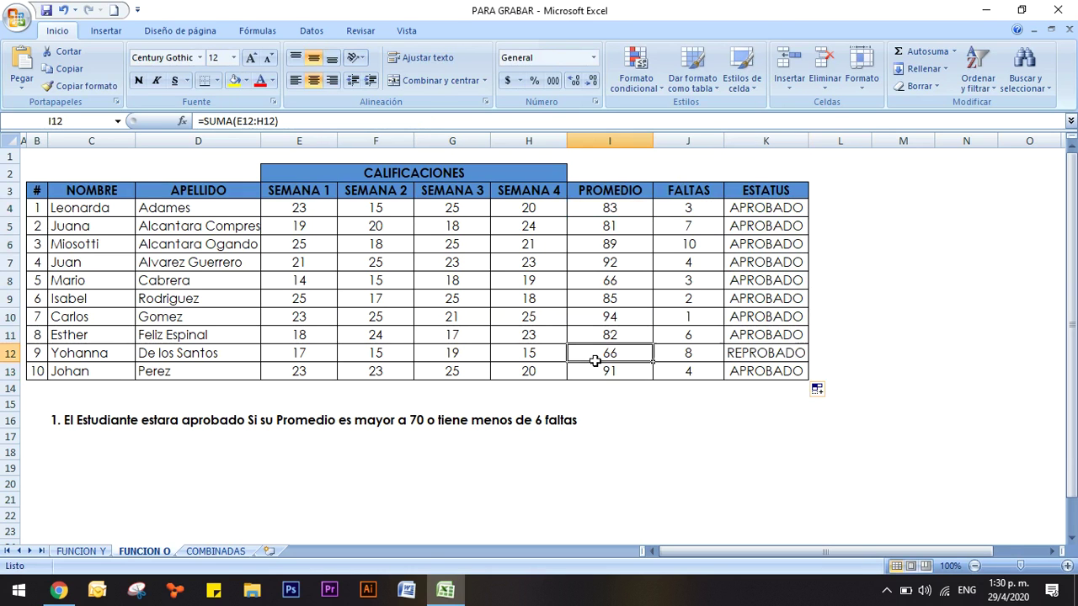
{"action": "left_click", "coordinate": [680, 357]}
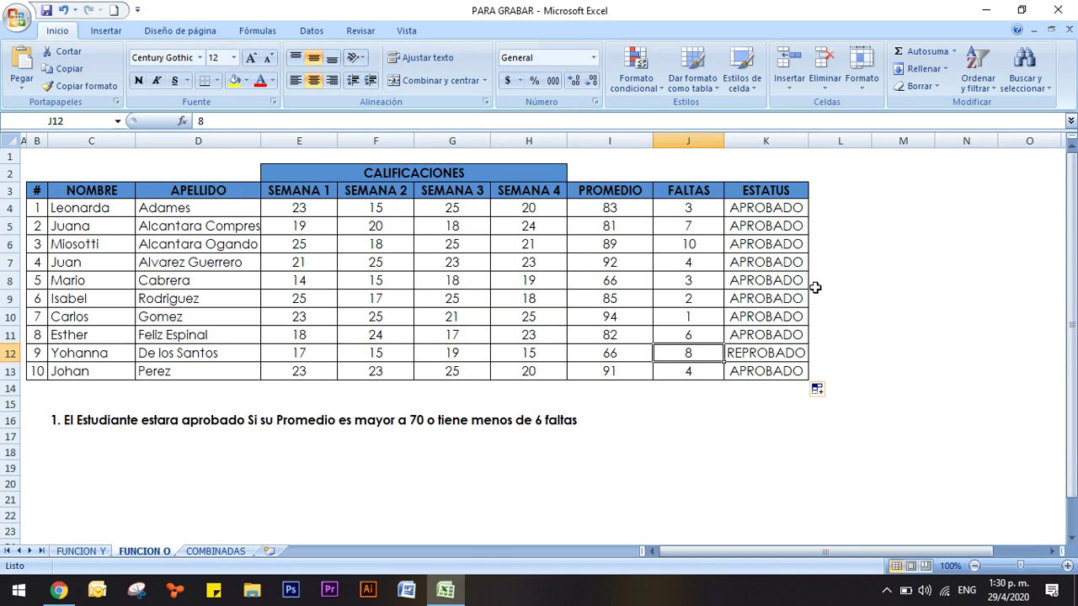
{"action": "left_click_drag", "start_coordinate": [593, 280], "coordinate": [678, 278]}
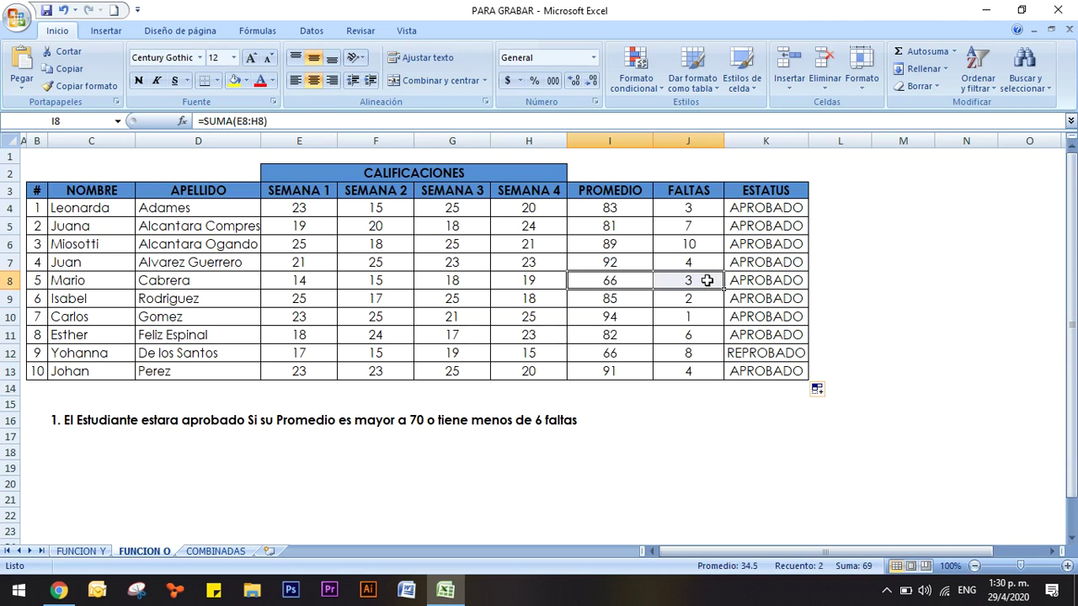
{"action": "left_click", "coordinate": [763, 281]}
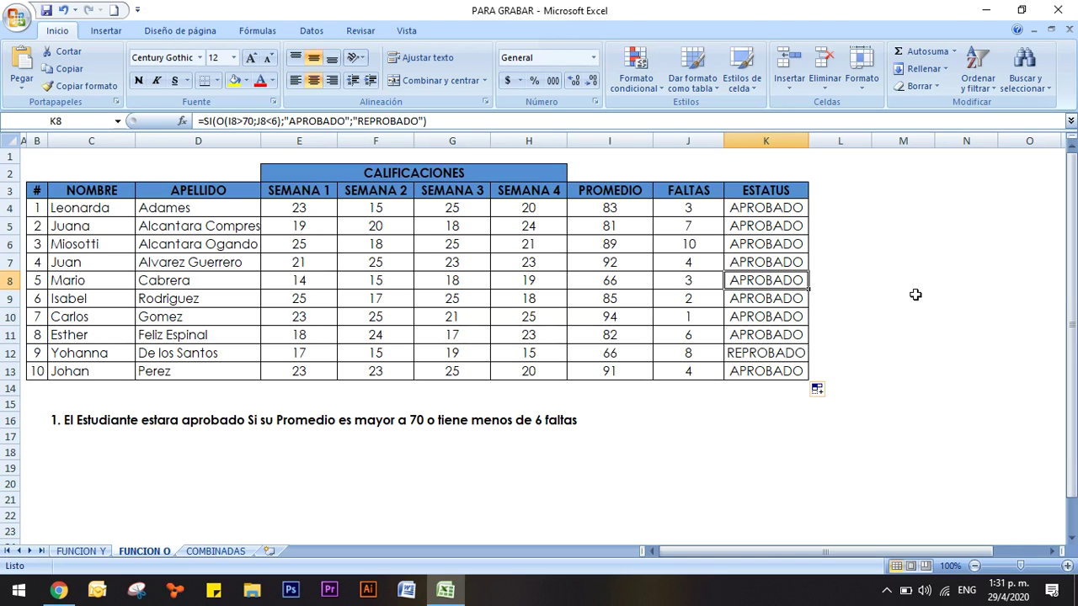
Go to the COMBINADAS sheet, review the two conditions written in rows 17 and 18, and select the first ESTATUS cell, I4
{"action": "left_click", "coordinate": [219, 552]}
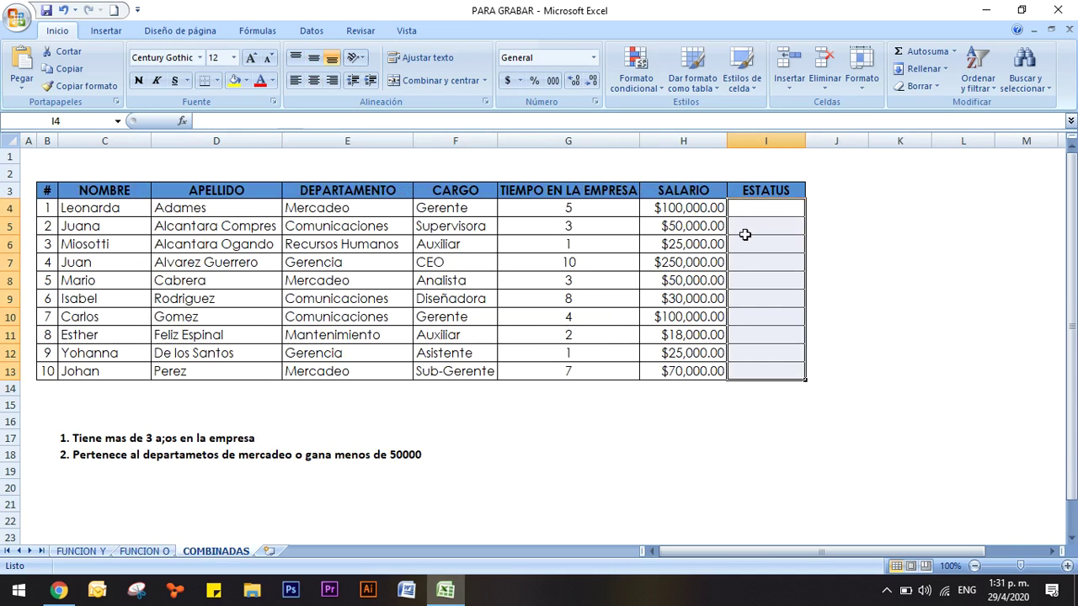
{"action": "left_click", "coordinate": [763, 205]}
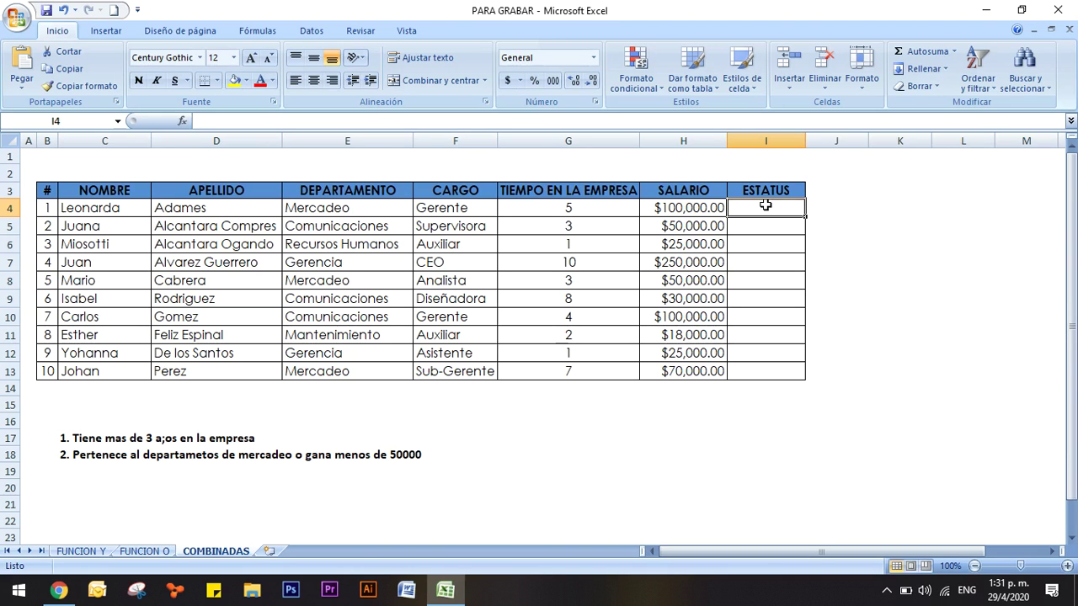
{"action": "left_click", "coordinate": [65, 437]}
{"action": "left_click_drag", "start_coordinate": [65, 437], "coordinate": [233, 436]}
{"action": "left_click_drag", "start_coordinate": [73, 455], "coordinate": [417, 459]}
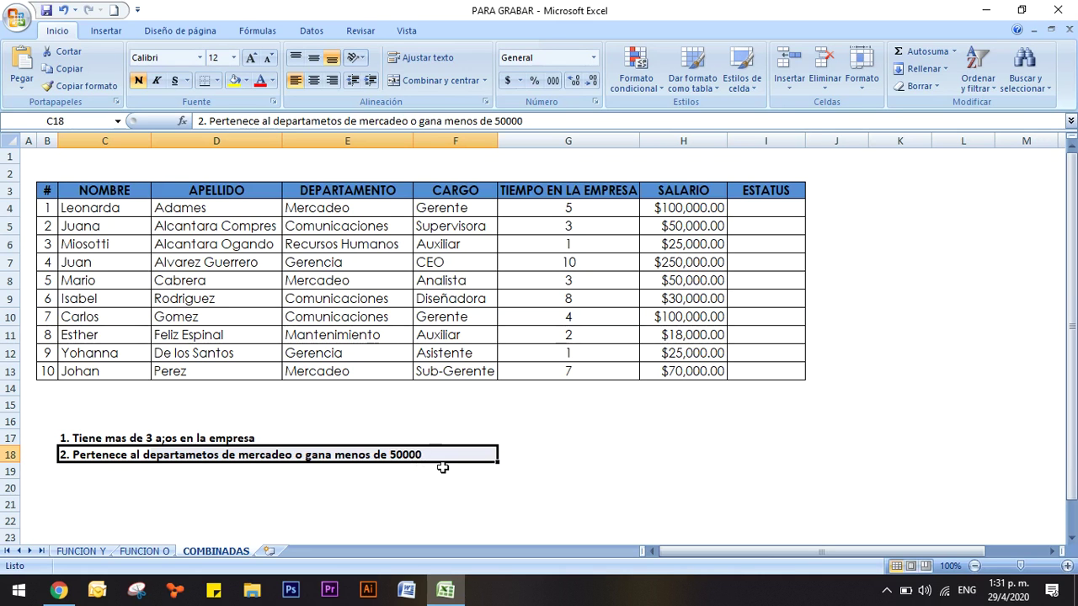
{"action": "left_click", "coordinate": [785, 209]}
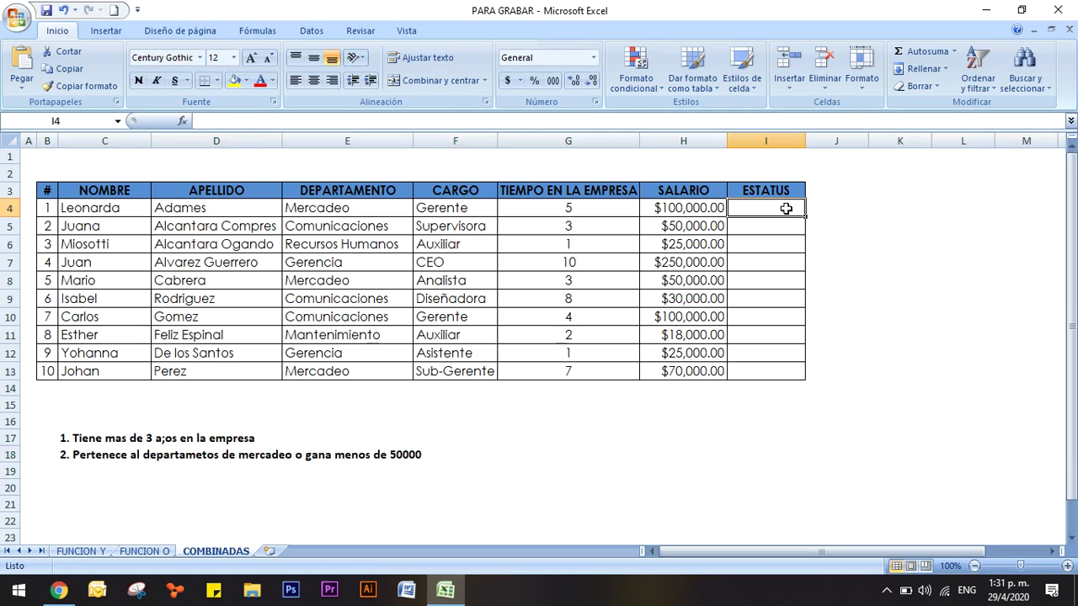
Begin a SI formula in I4 with O nested inside Y, using E4="MERCADEO" as the first O condition
{"action": "type", "text": "="}
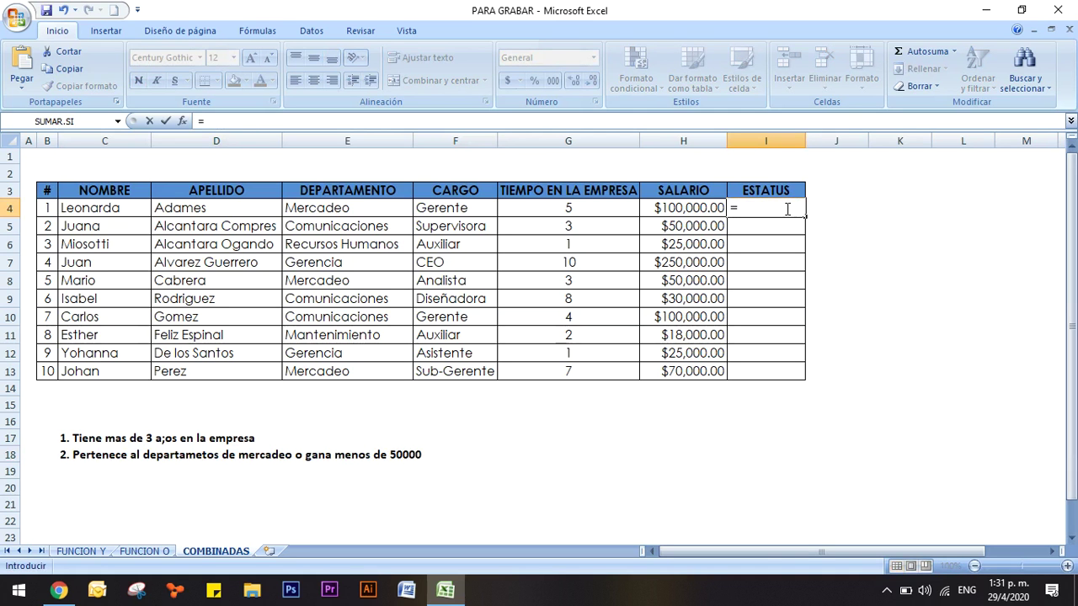
{"action": "type", "text": "SI"}
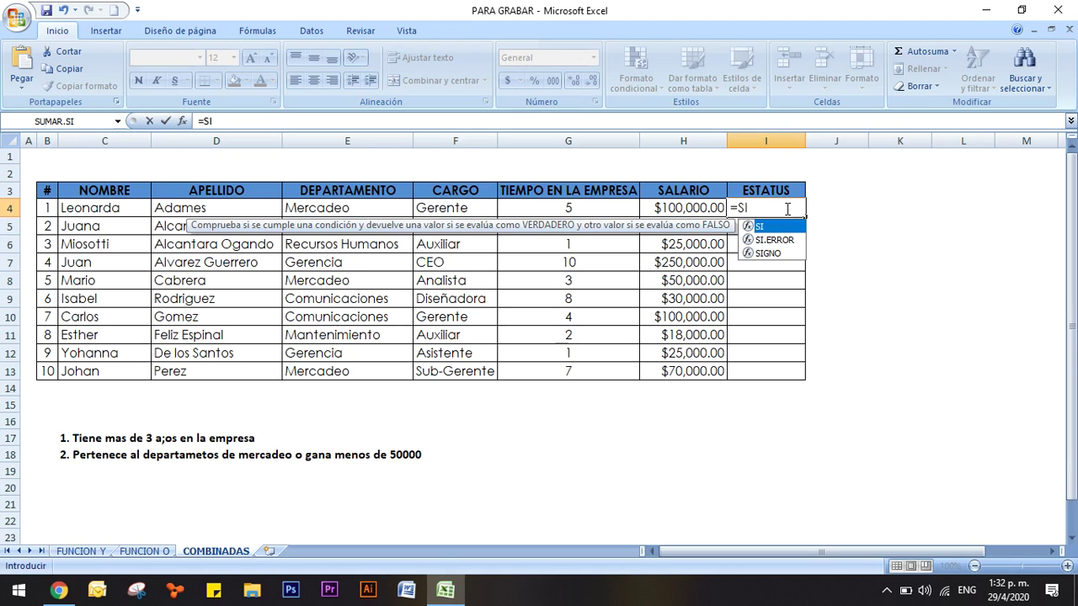
{"action": "type", "text": "("}
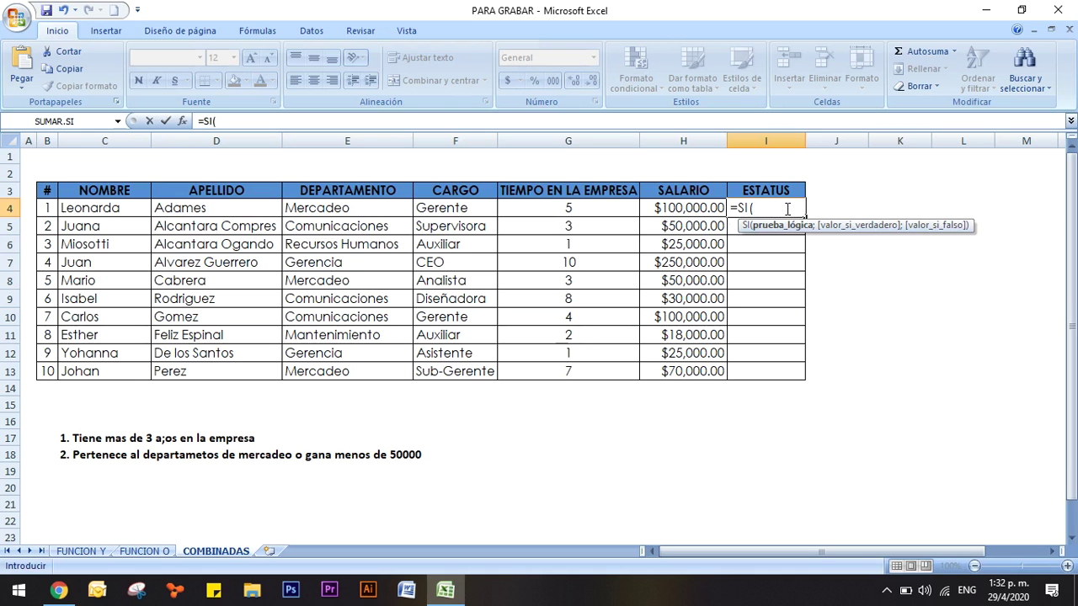
{"action": "type", "text": "Y"}
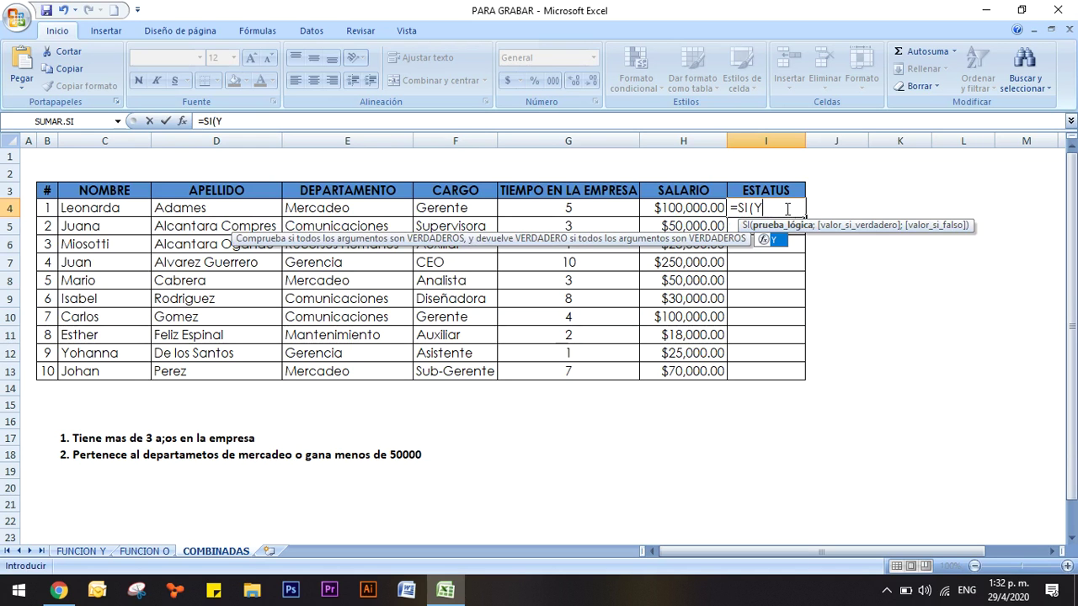
{"action": "type", "text": "(O"}
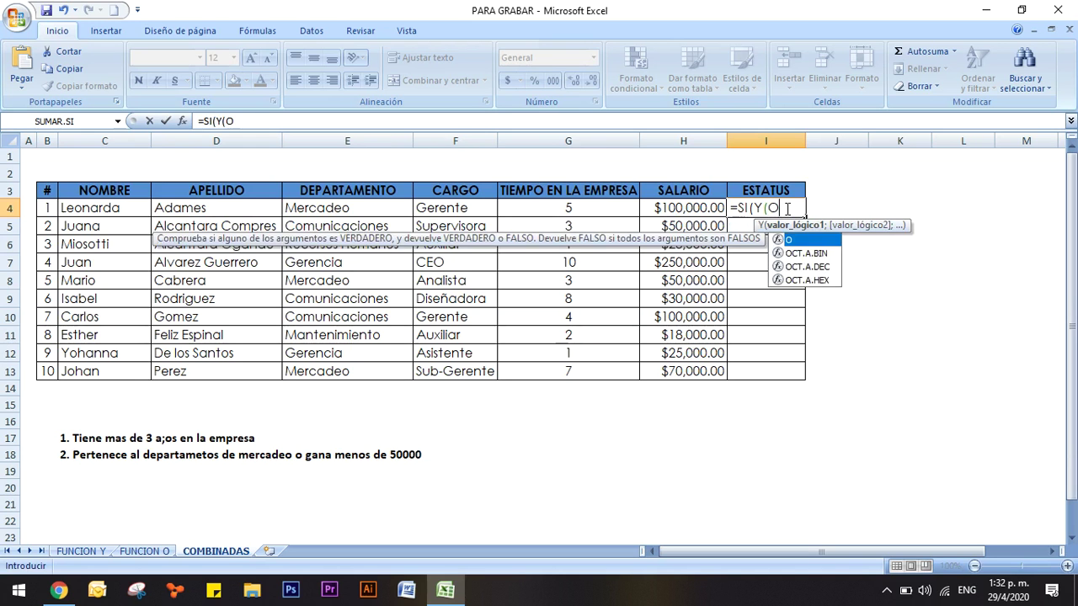
{"action": "type", "text": "("}
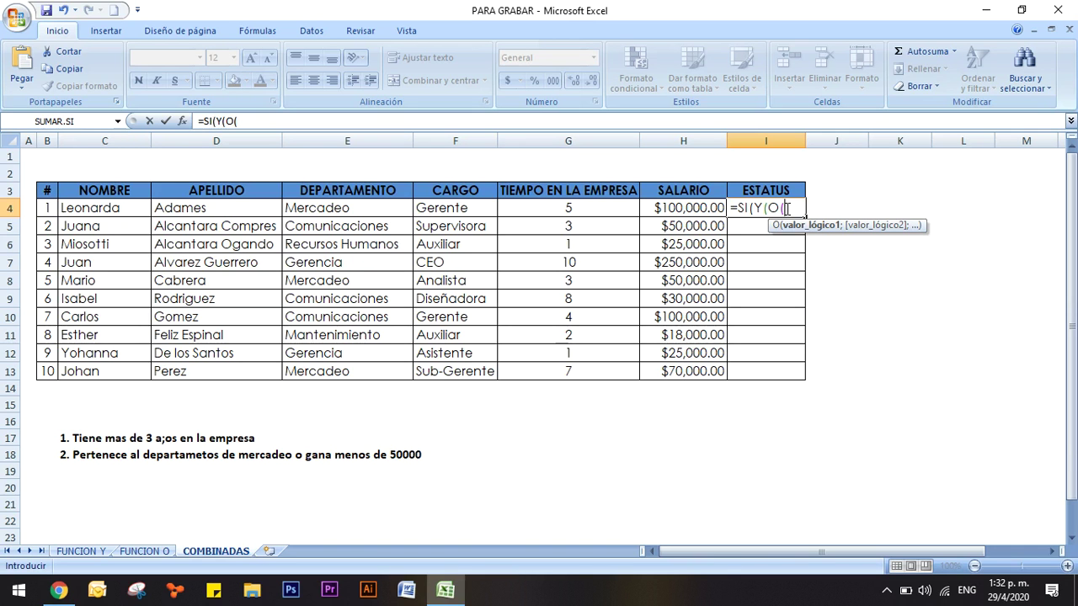
{"action": "left_click", "coordinate": [375, 207]}
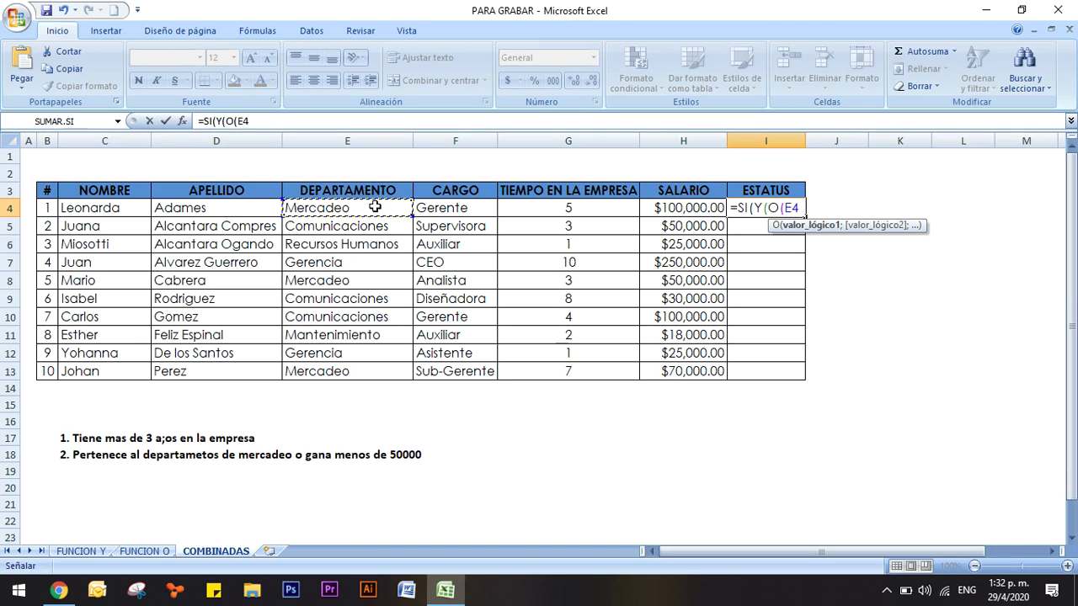
{"action": "type", "text": "=\"MERCADEO\""}
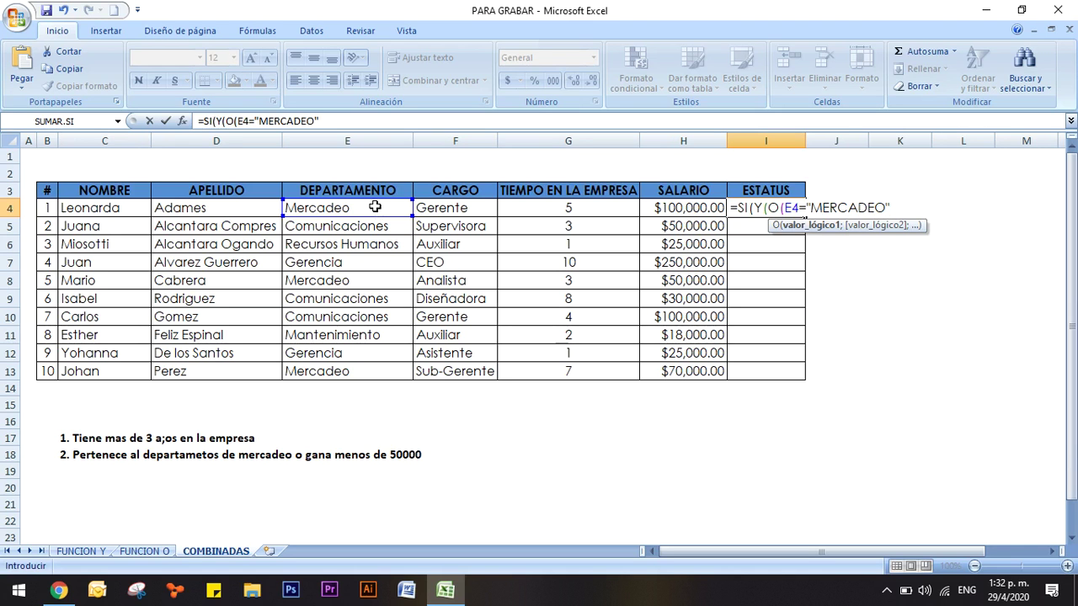
Add H4<50000 as the second O condition in the I4 formula and close both the O and Y functions
{"action": "type", "text": ";"}
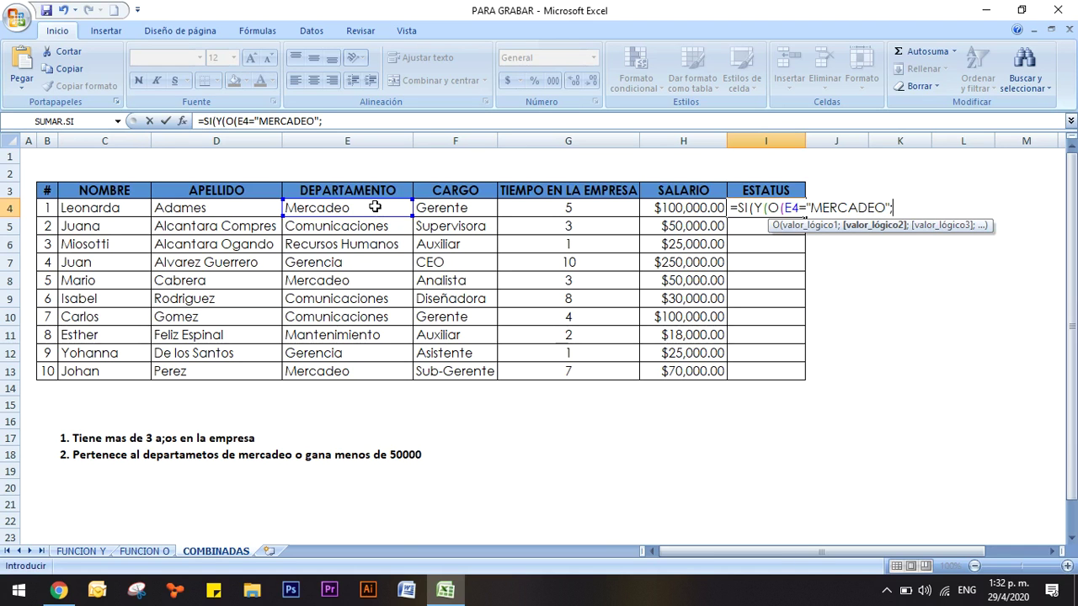
{"action": "left_click", "coordinate": [667, 206]}
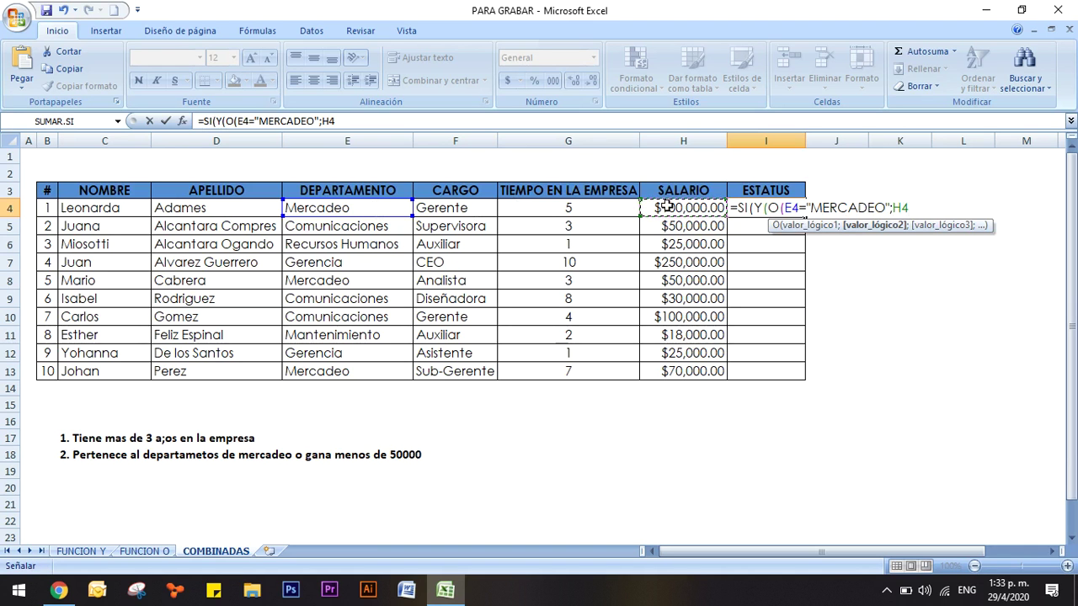
{"action": "type", "text": "<50000"}
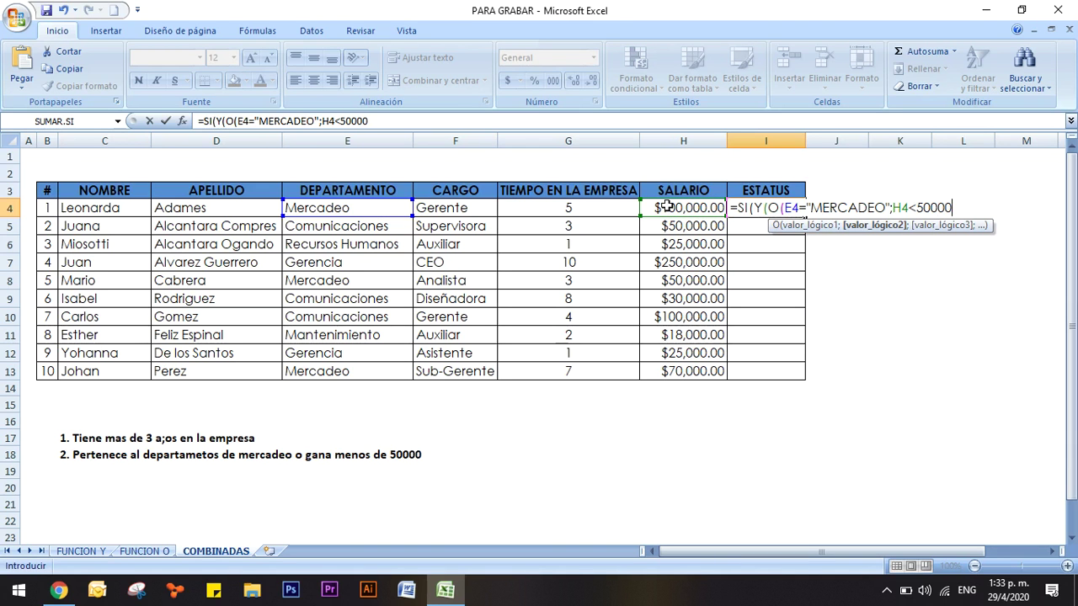
{"action": "type", "text": ")"}
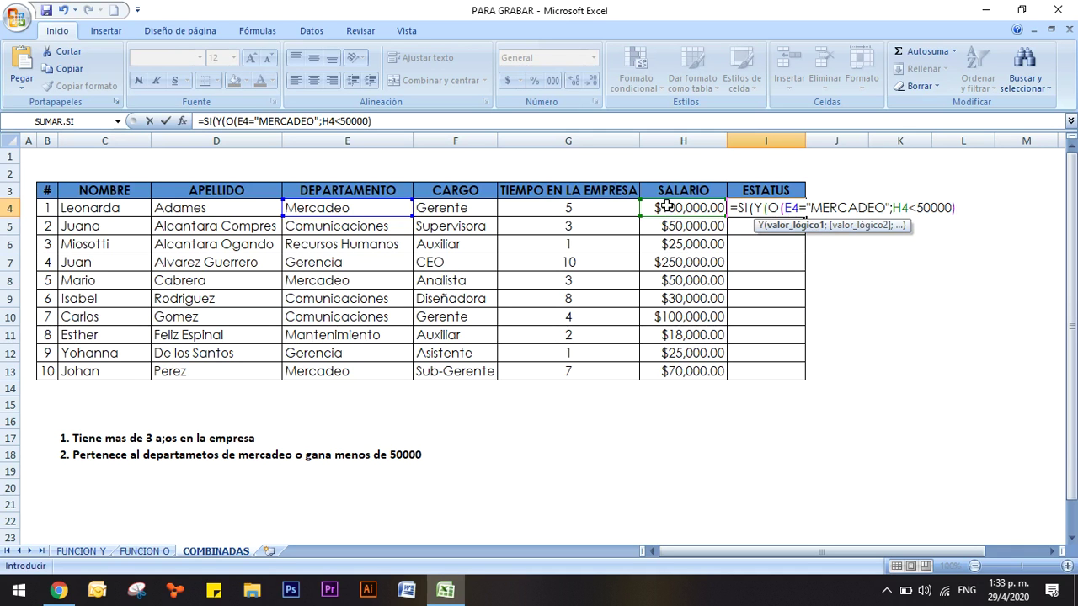
{"action": "type", "text": ")"}
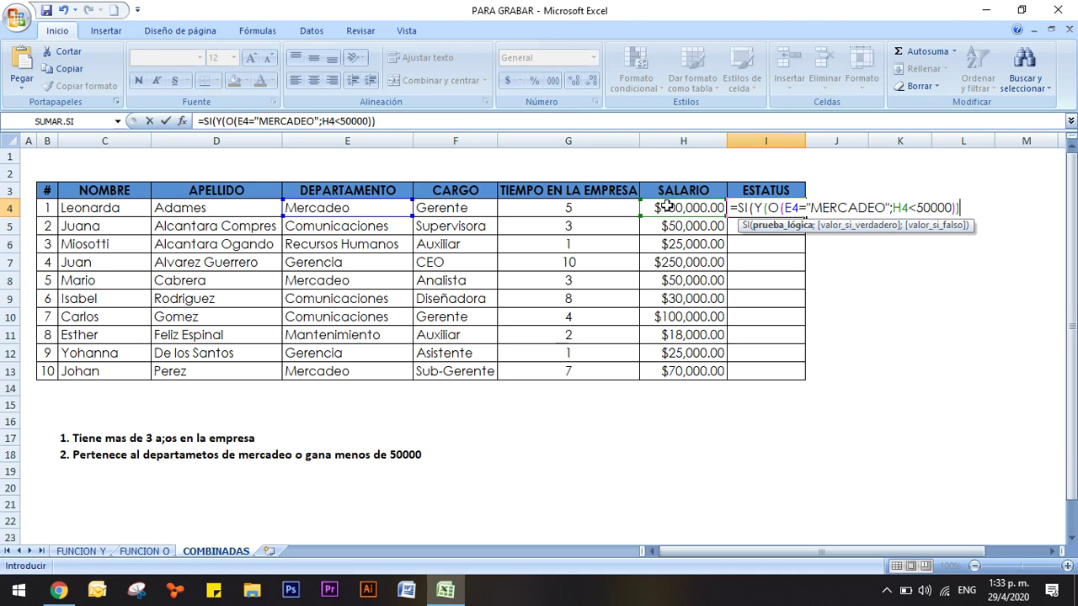
Append Y(G4>=3) with closing parentheses, and remove the extra parenthesis after H4<50000 so that both conditions sit inside the outer Y
{"action": "type", "text": ";"}
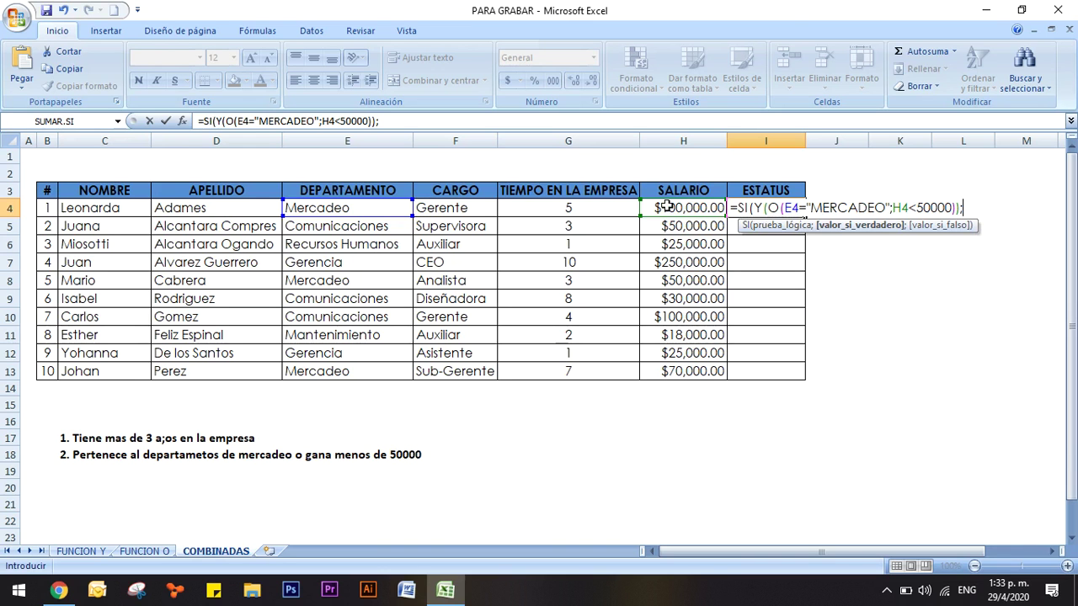
{"action": "type", "text": "Y"}
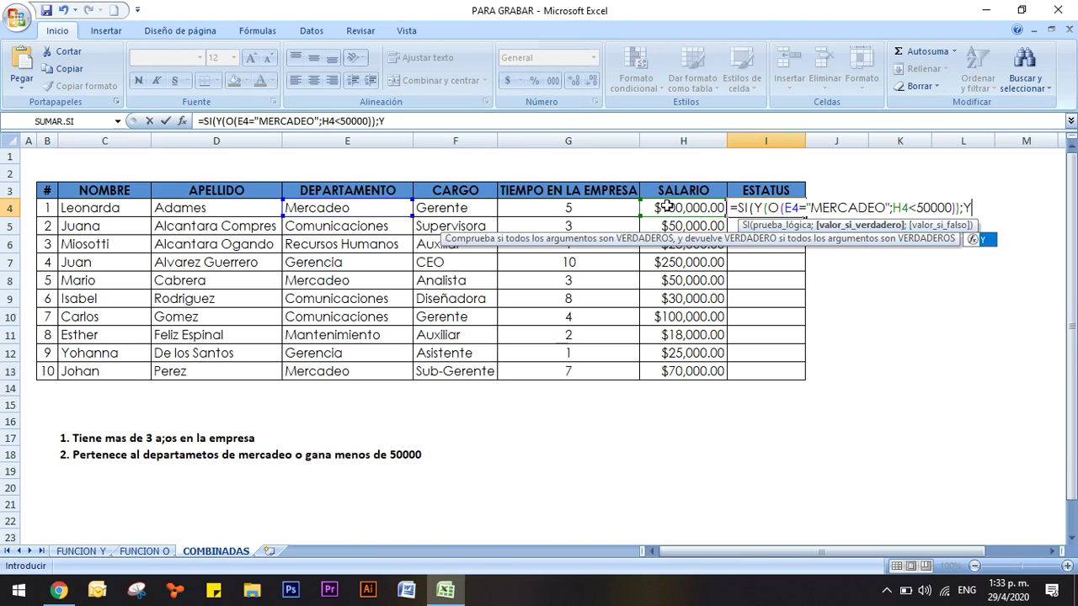
{"action": "type", "text": "("}
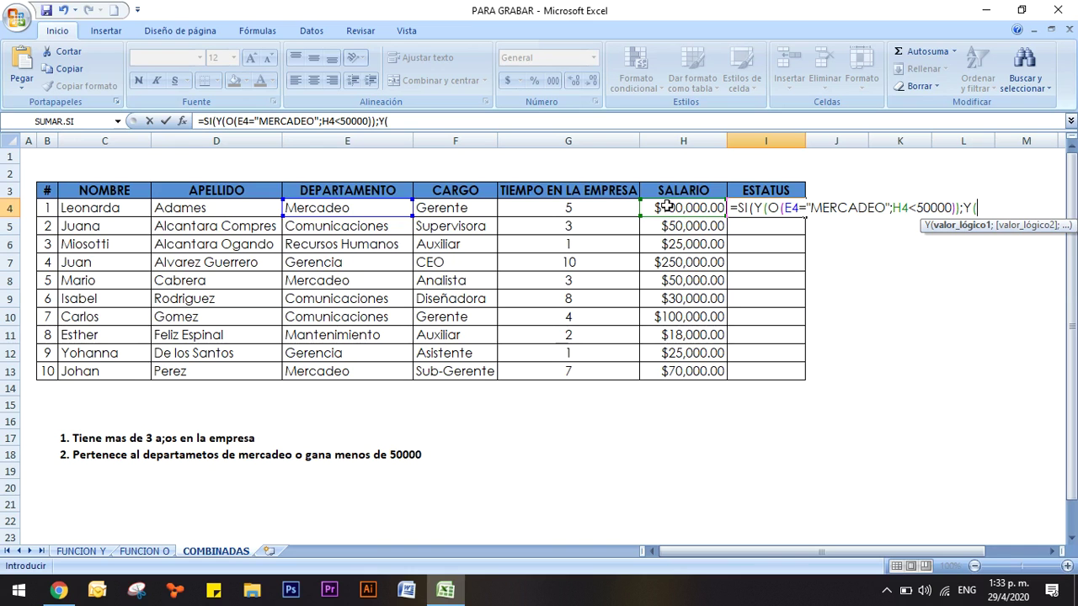
{"action": "left_click", "coordinate": [596, 208]}
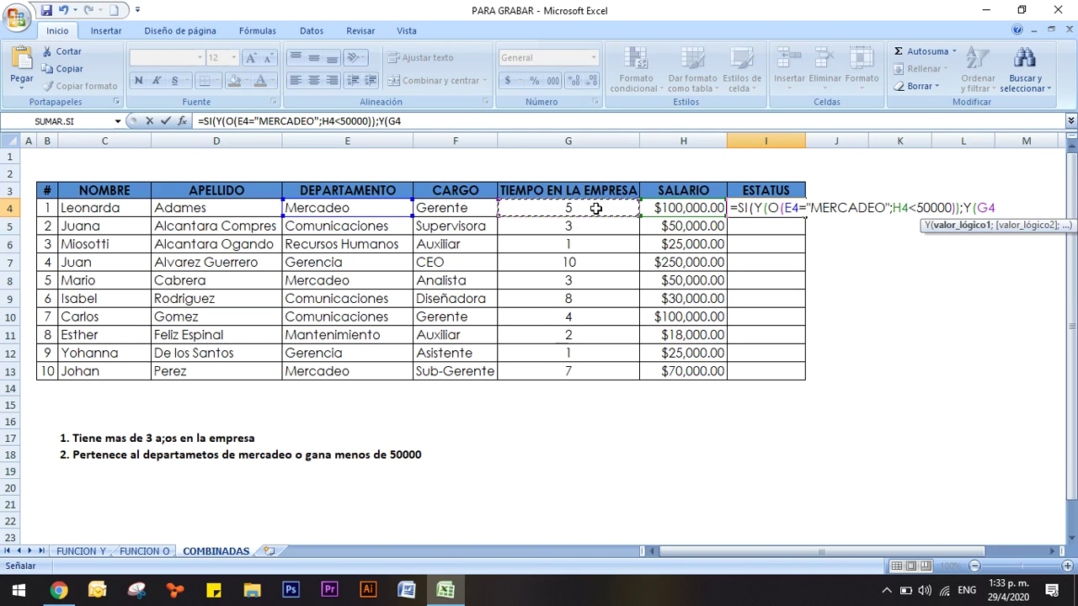
{"action": "type", "text": ">=3"}
{"action": "type", "text": ")"}
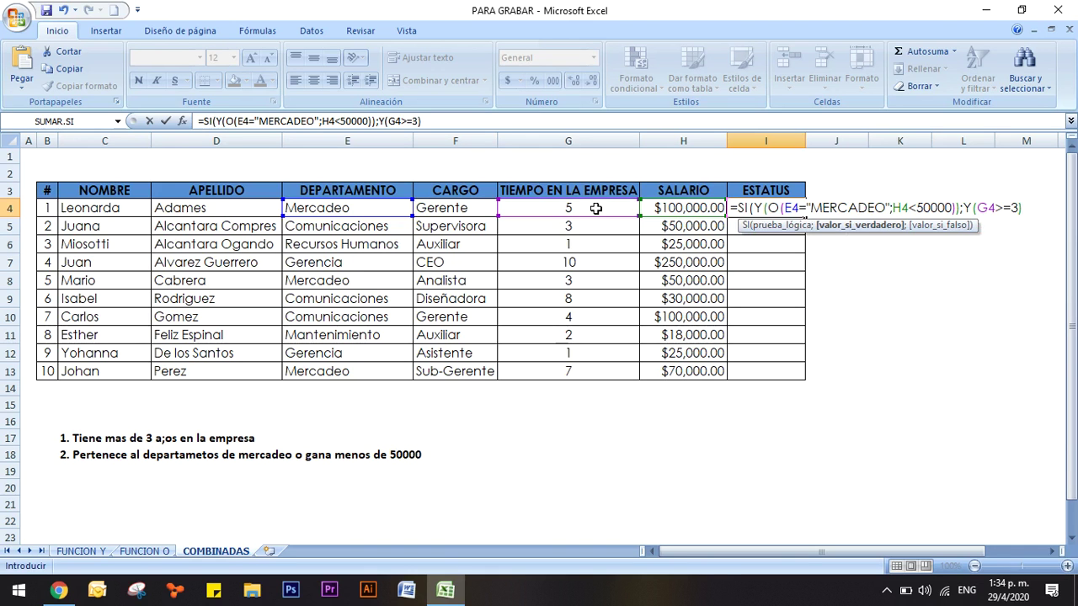
{"action": "type", "text": ")"}
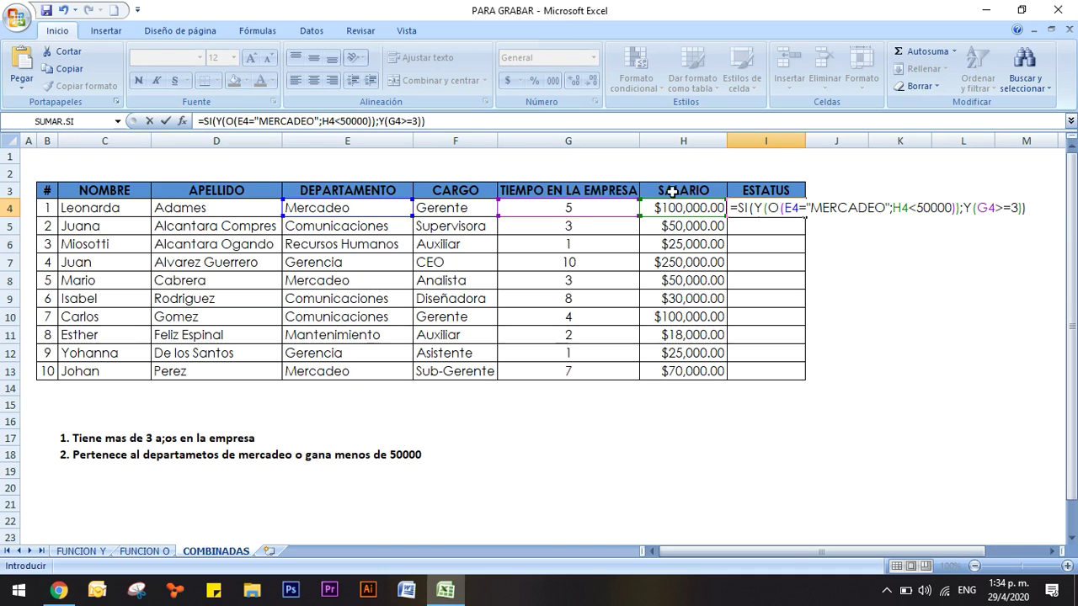
{"action": "left_click", "coordinate": [960, 207]}
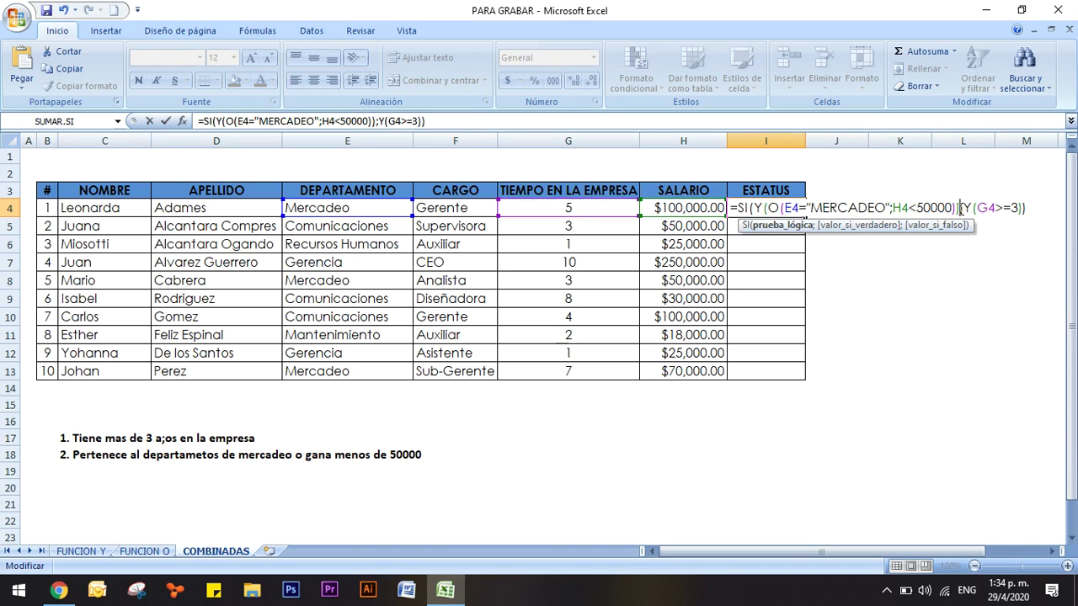
{"action": "key", "text": "BackSpace"}
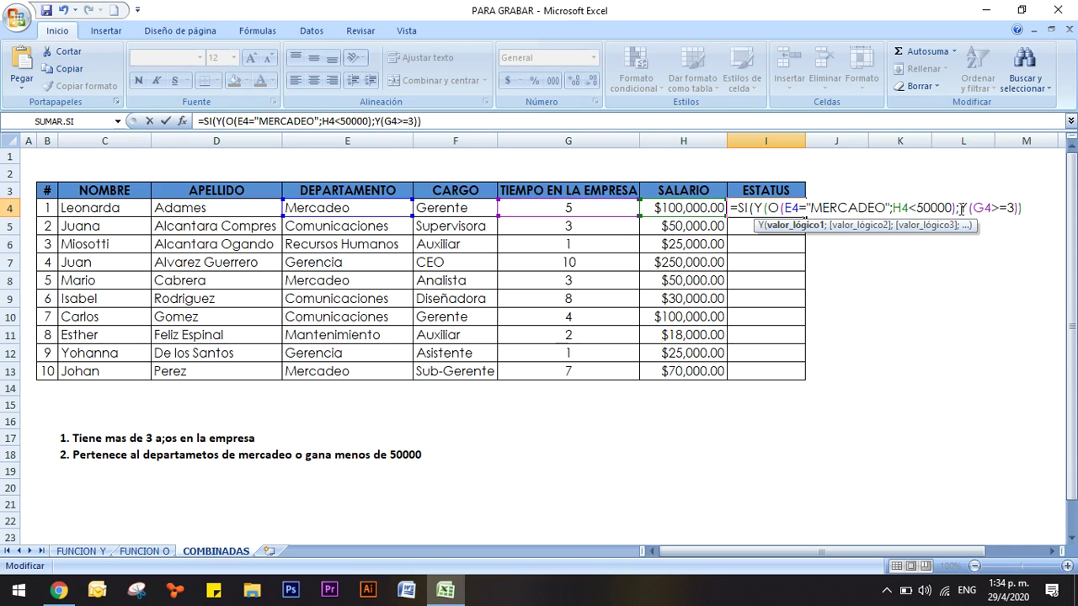
Add "APLICA" as the true value and "NO APLICA" as the false value, then close and enter the I4 formula
{"action": "left_click", "coordinate": [1028, 208]}
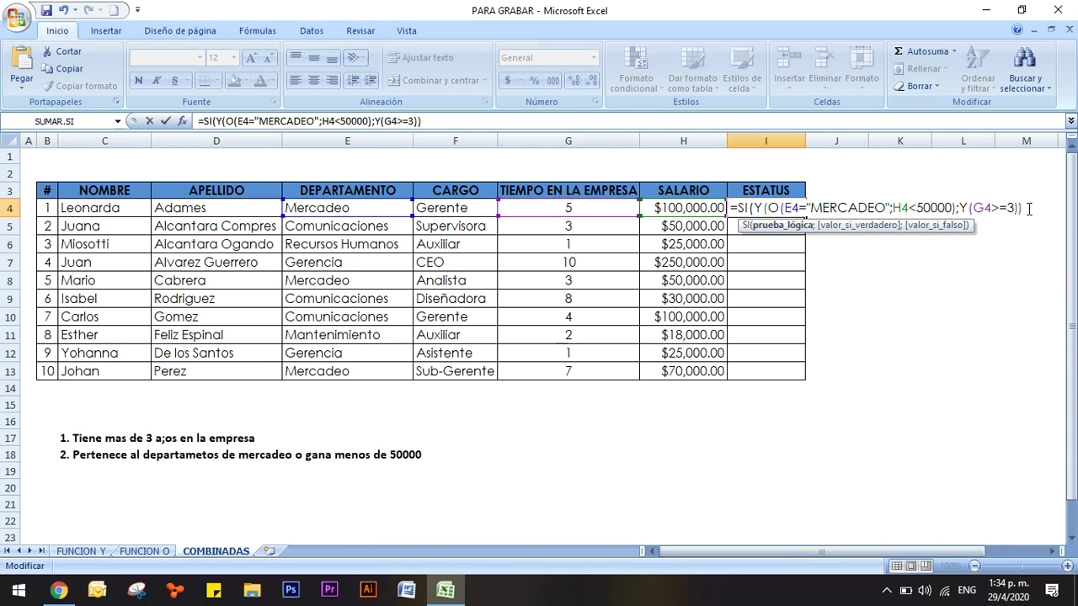
{"action": "type", "text": ";"}
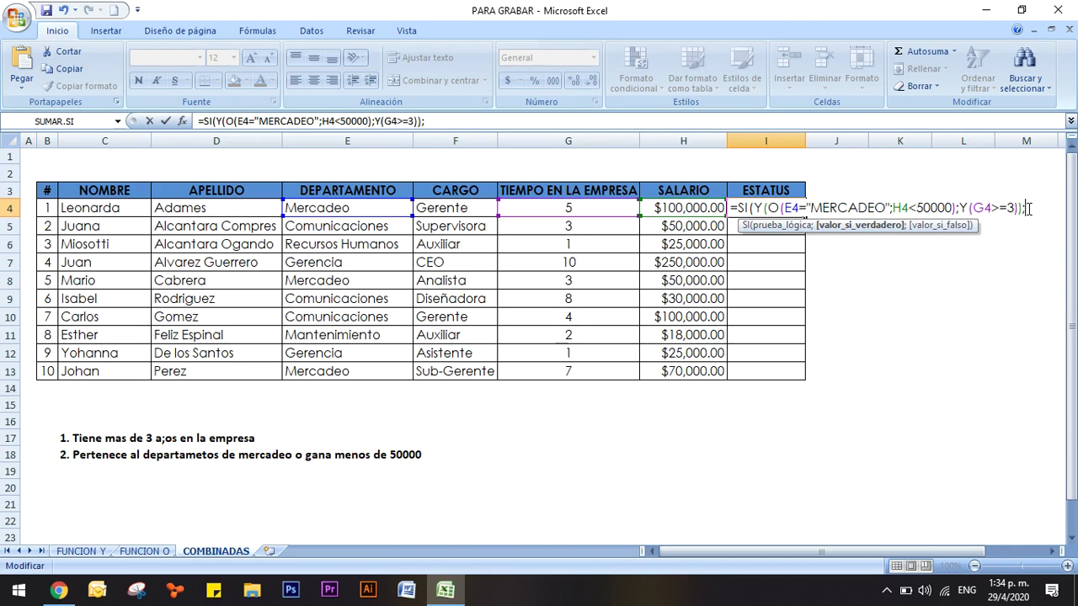
{"action": "type", "text": "\"APLICA"}
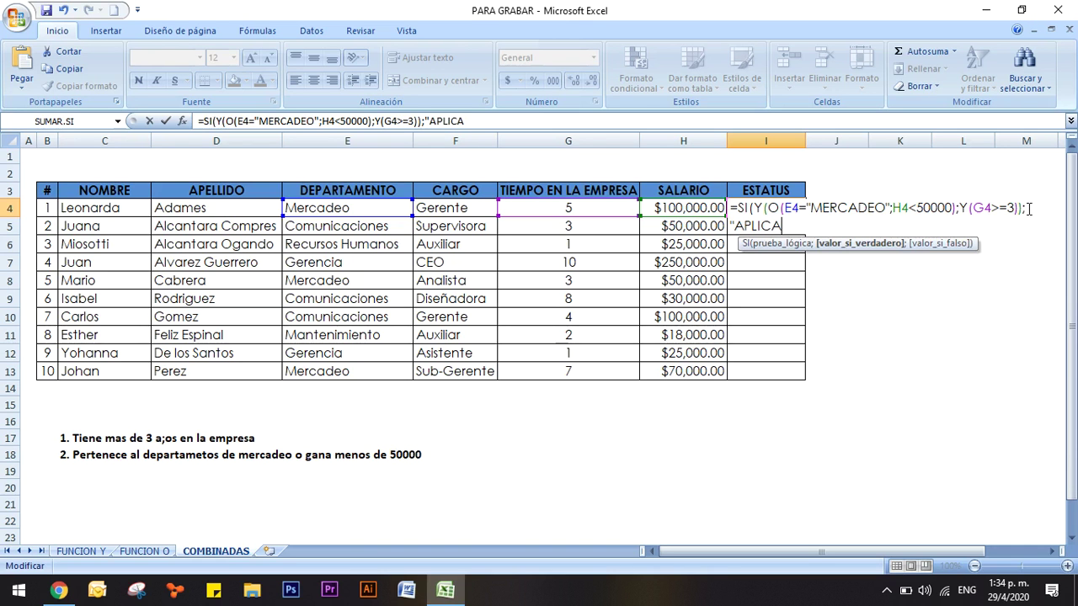
{"action": "type", "text": "\";"}
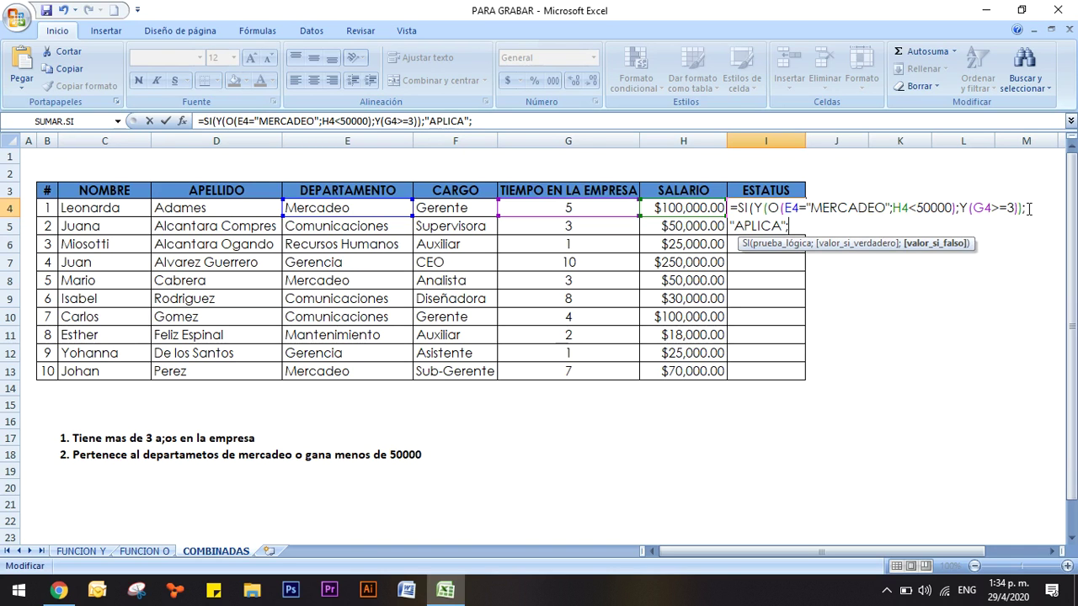
{"action": "type", "text": "\""}
{"action": "type", "text": "NO APLICAR"}
{"action": "key", "text": "BackSpace"}
{"action": "type", "text": "\""}
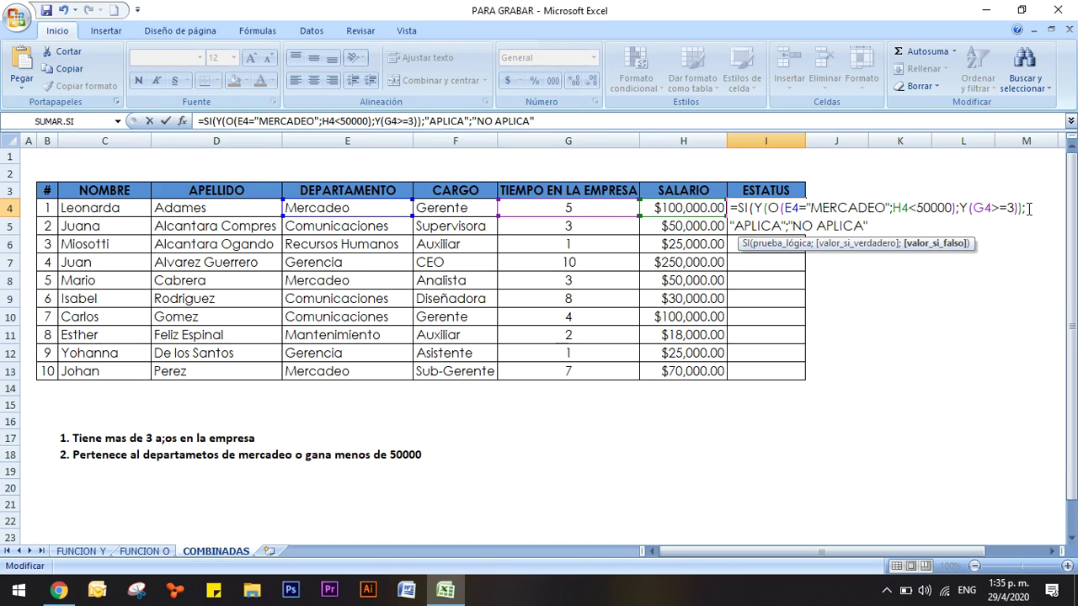
{"action": "type", "text": ")"}
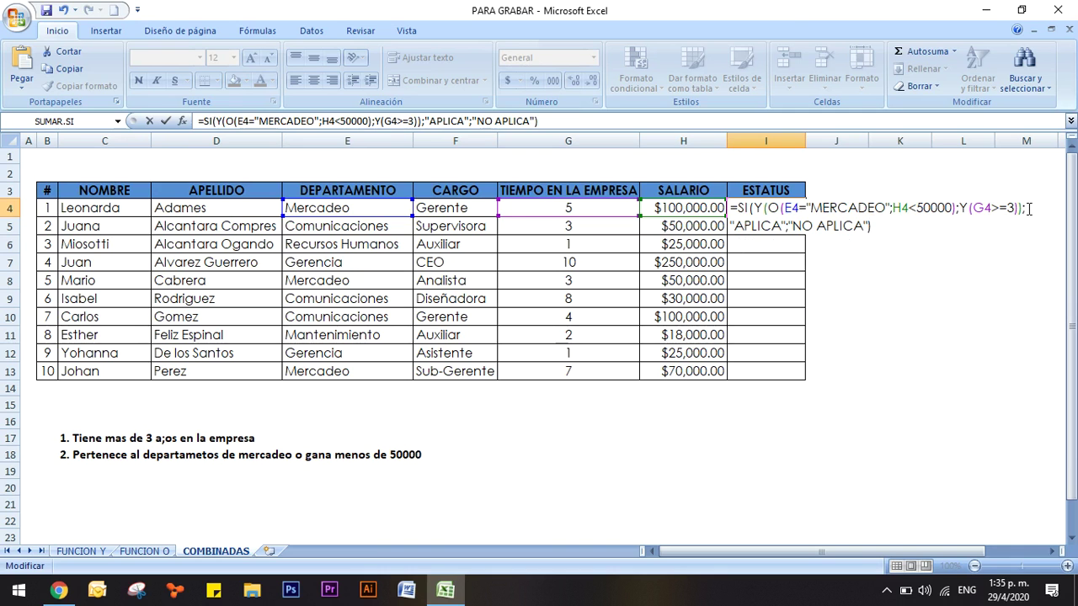
{"action": "key", "text": "Return"}
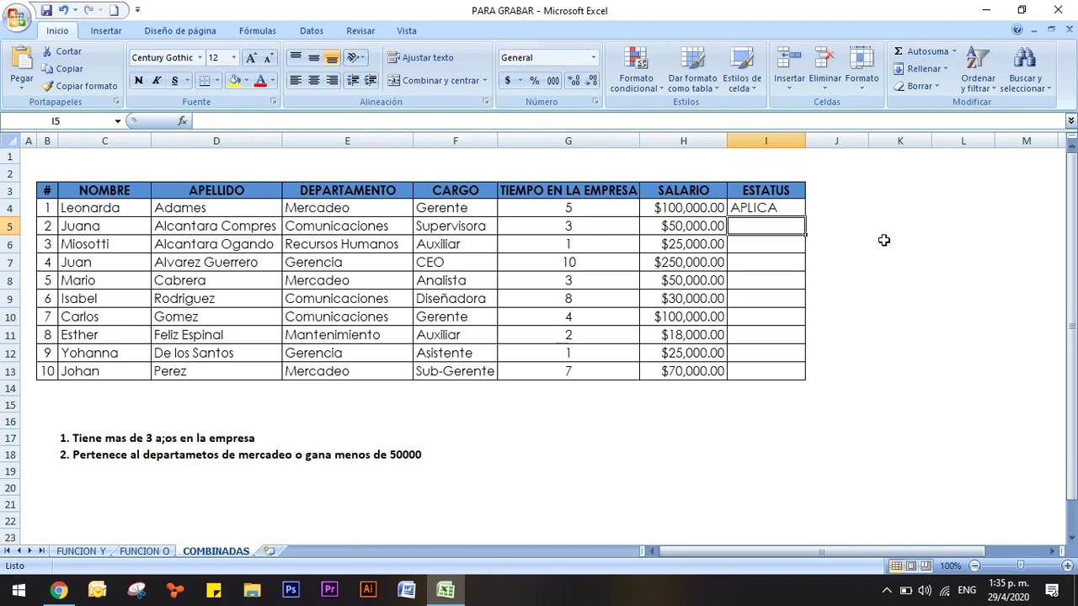
Fill the I4 formula down to I13 and format the ESTATUS column with centered text and a wider width
{"action": "left_click", "coordinate": [774, 207]}
{"action": "left_click_drag", "start_coordinate": [805, 217], "coordinate": [800, 373]}
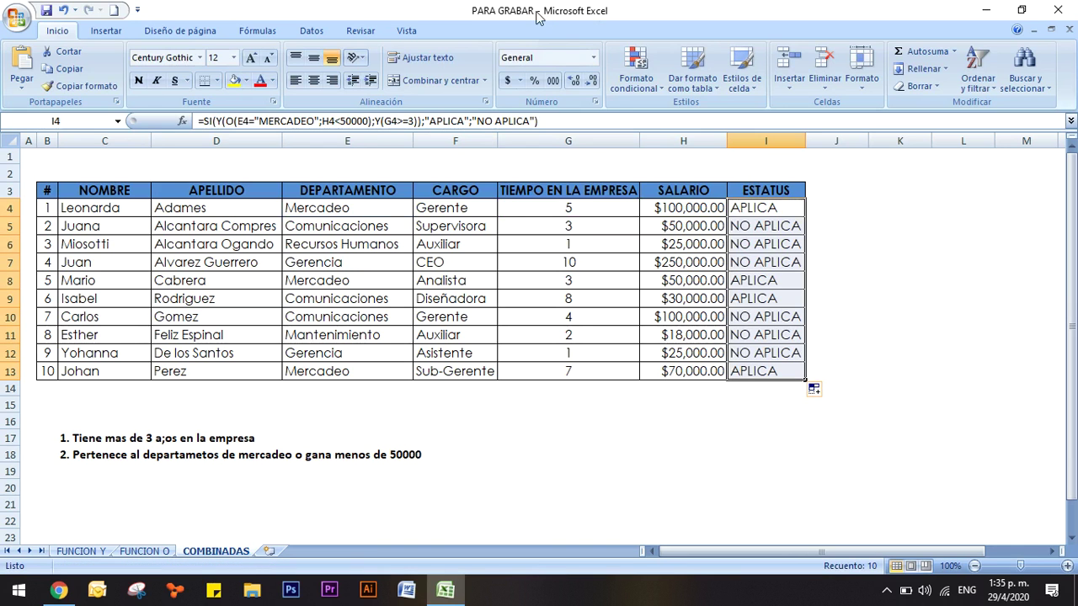
{"action": "left_click", "coordinate": [313, 80]}
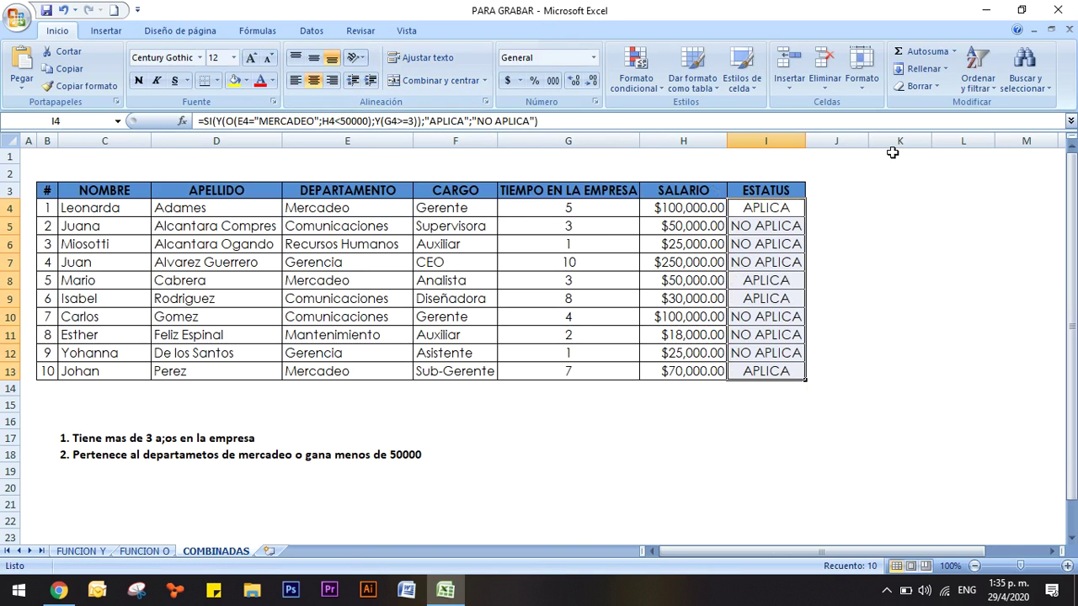
{"action": "left_click_drag", "start_coordinate": [806, 145], "coordinate": [839, 149]}
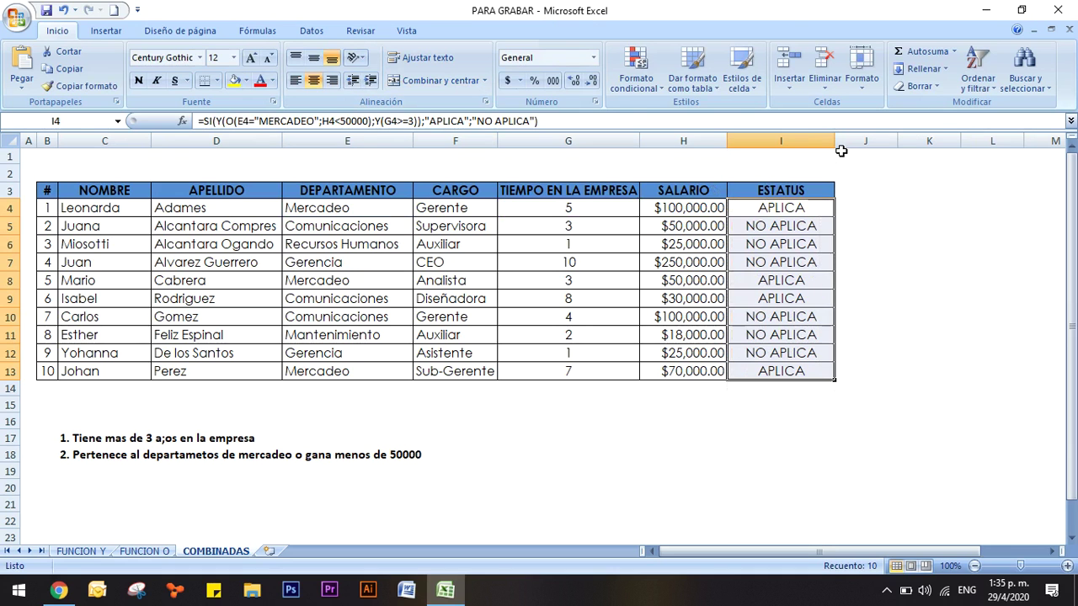
{"action": "left_click", "coordinate": [809, 285]}
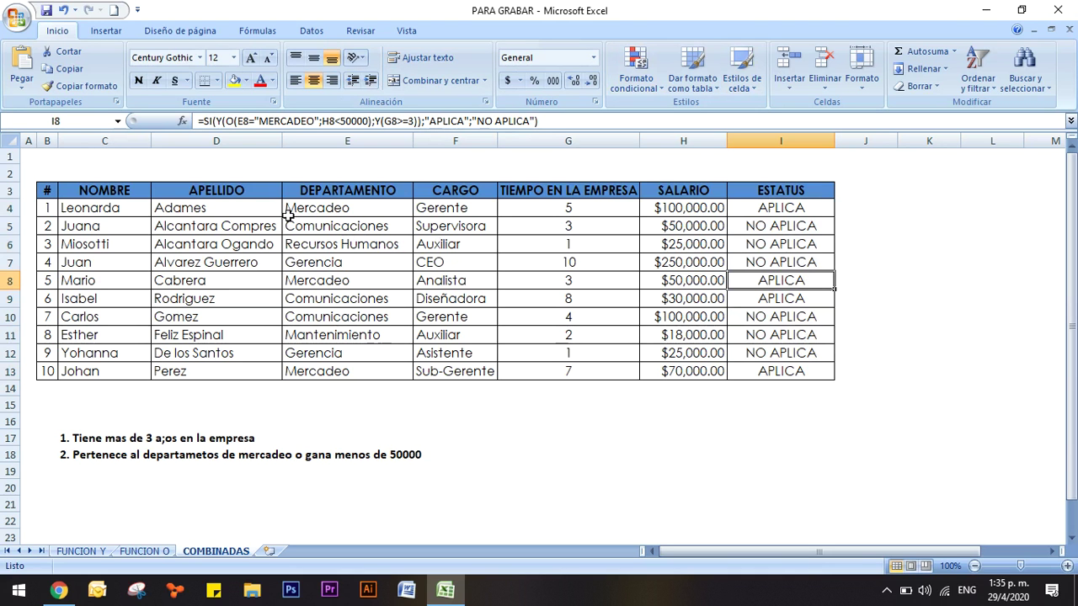
Check the status in row 4 against its time in the company, department and salary
{"action": "left_click", "coordinate": [569, 204]}
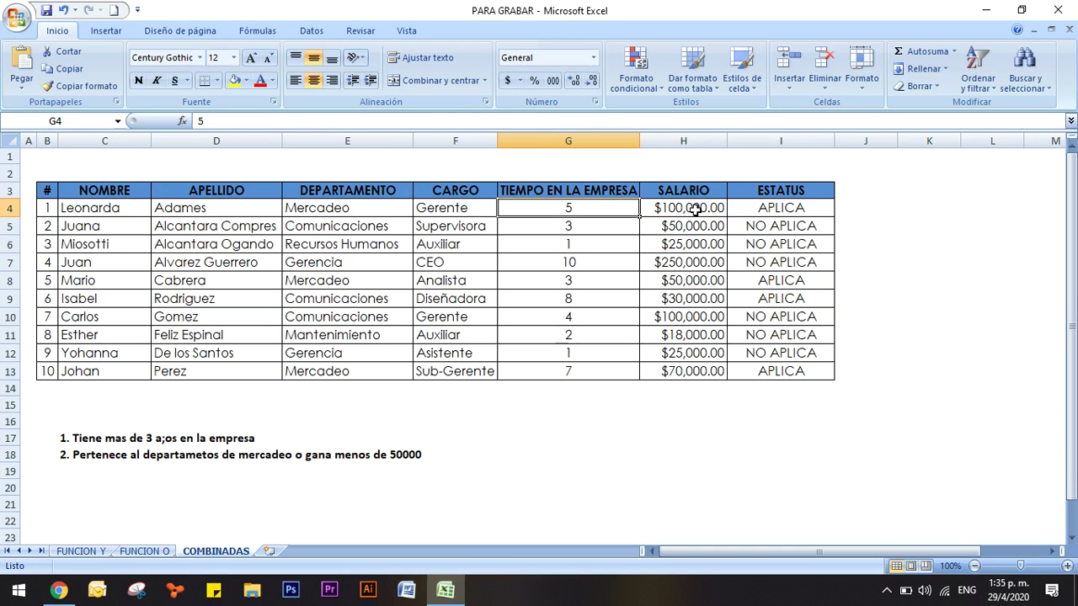
{"action": "left_click", "coordinate": [361, 208]}
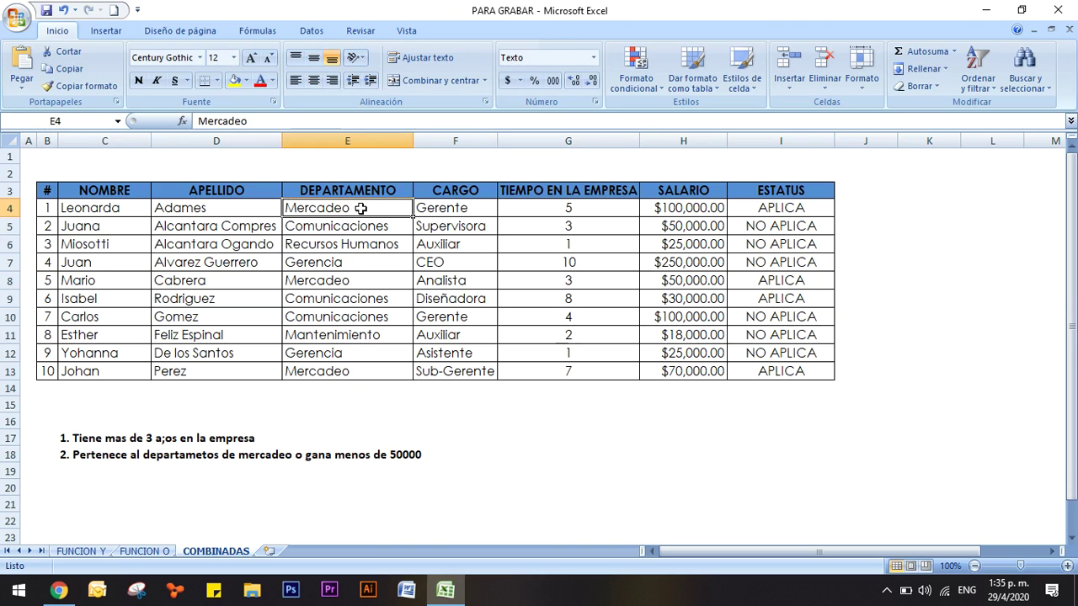
{"action": "left_click", "coordinate": [695, 208]}
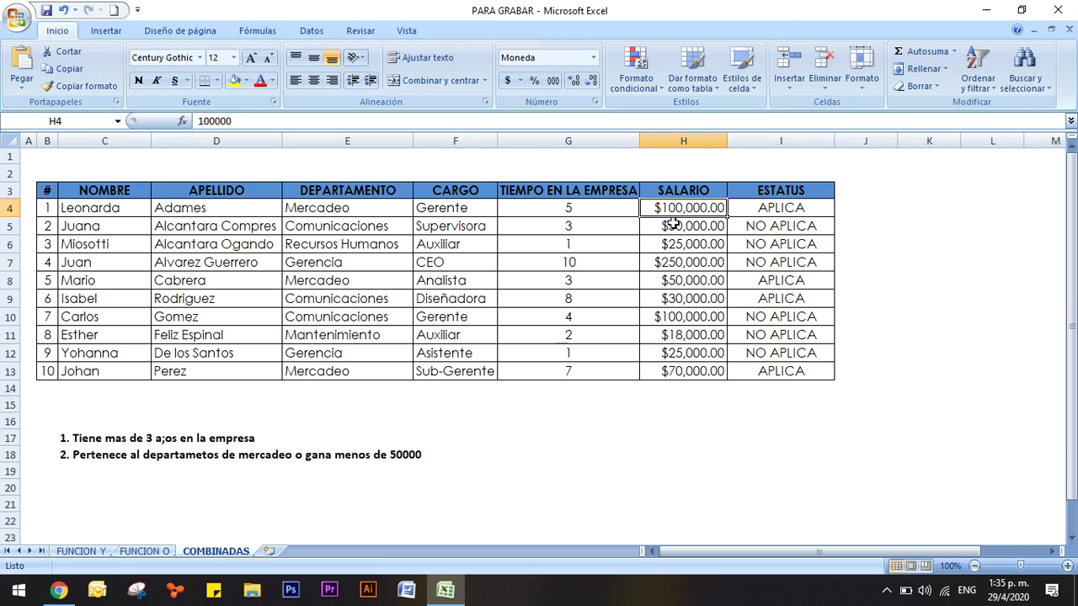
Recheck the department in row 4 and compare the row 9 status formula with that row's department, time in the company and salary
{"action": "left_click", "coordinate": [361, 210]}
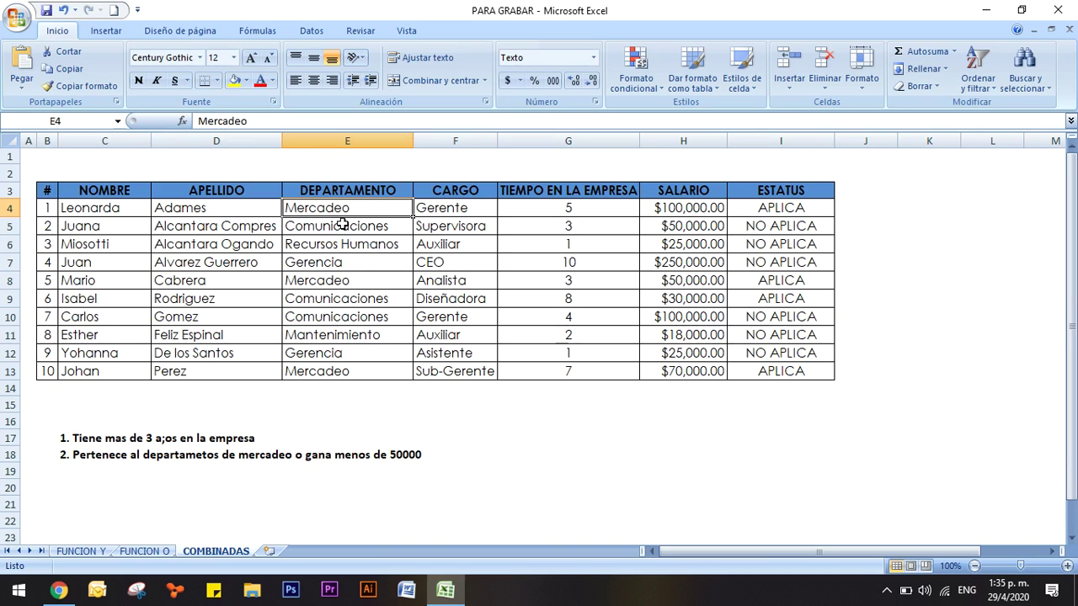
{"action": "left_click", "coordinate": [10, 299]}
{"action": "left_click", "coordinate": [320, 301]}
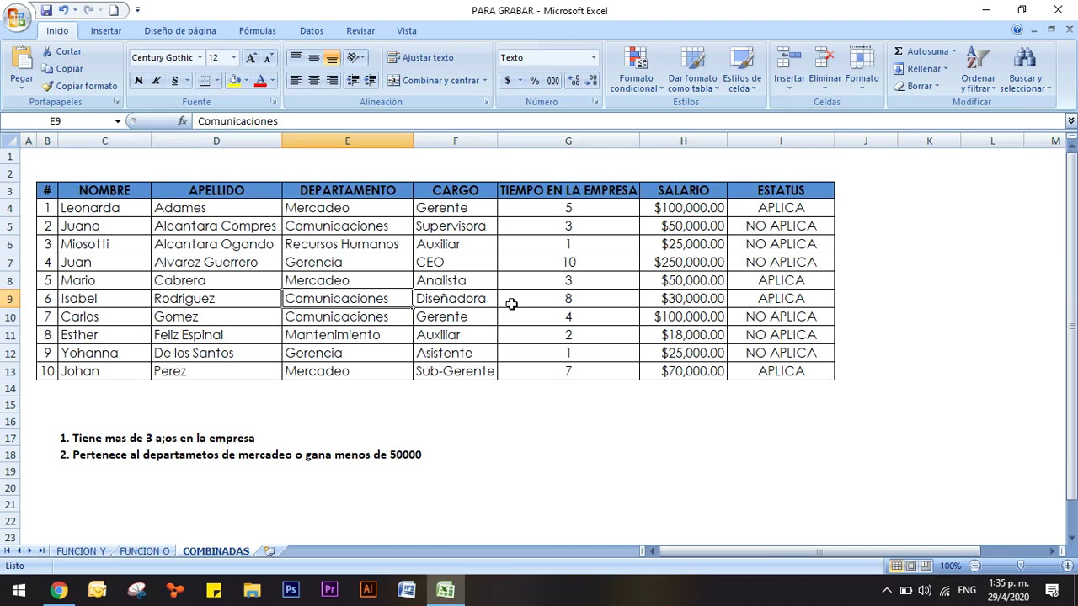
{"action": "left_click", "coordinate": [469, 296]}
{"action": "left_click", "coordinate": [320, 298]}
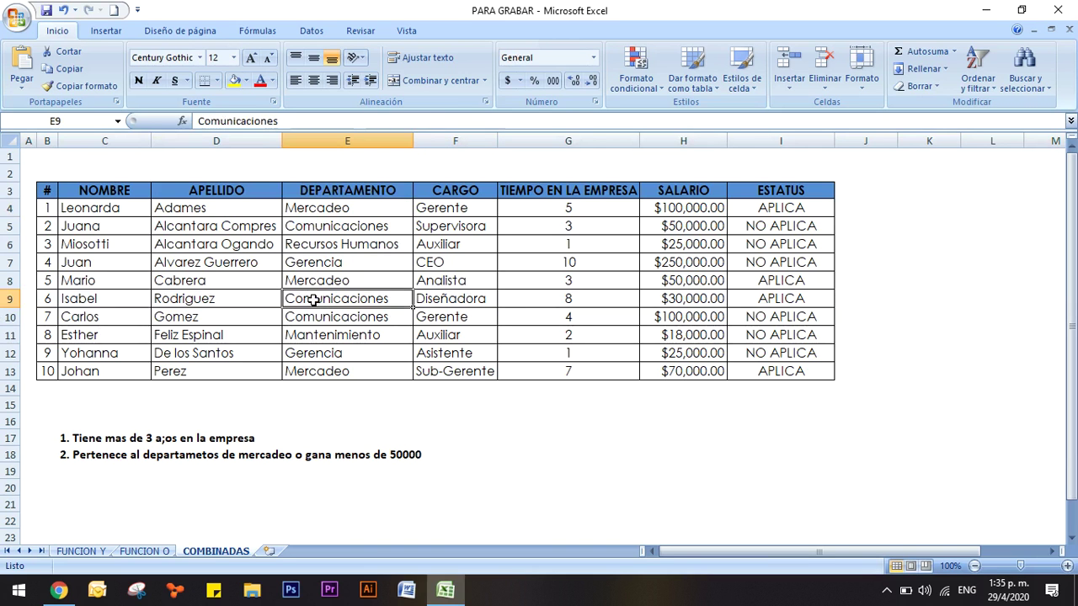
{"action": "left_click", "coordinate": [566, 303]}
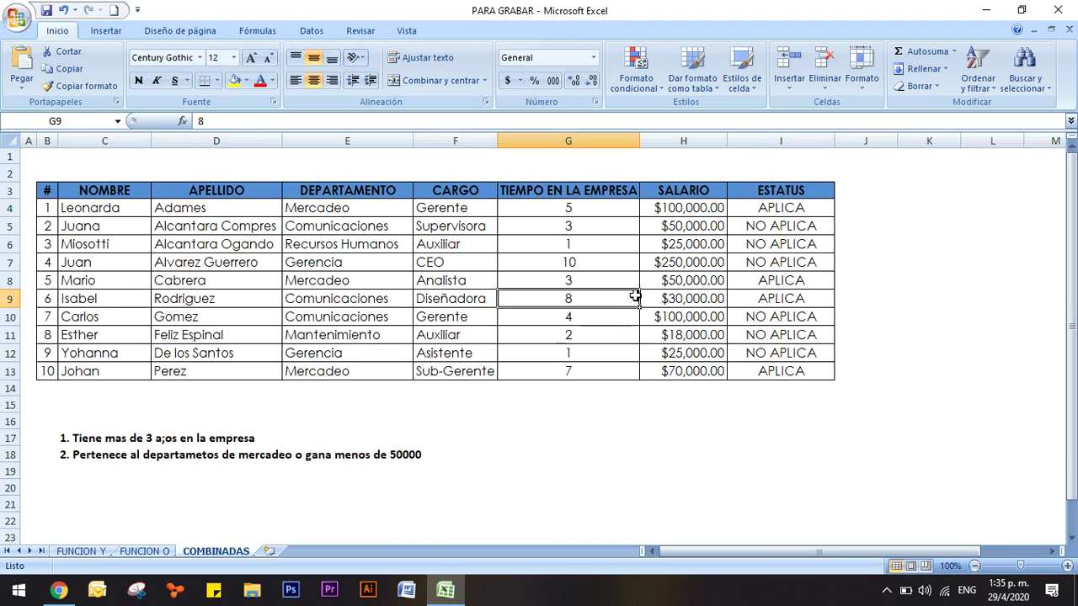
{"action": "left_click", "coordinate": [325, 298]}
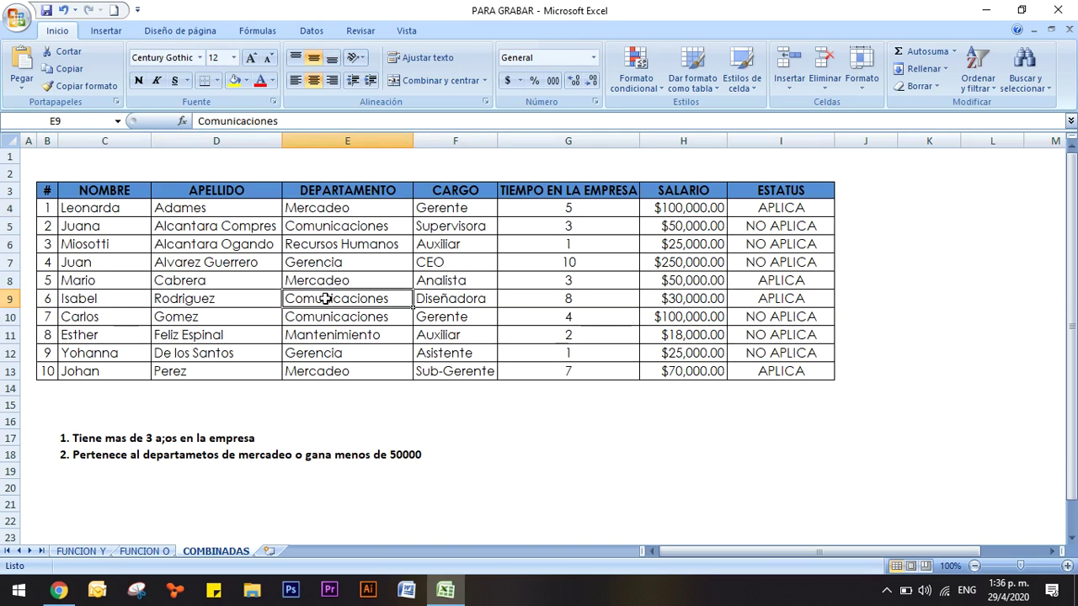
{"action": "left_click", "coordinate": [661, 298]}
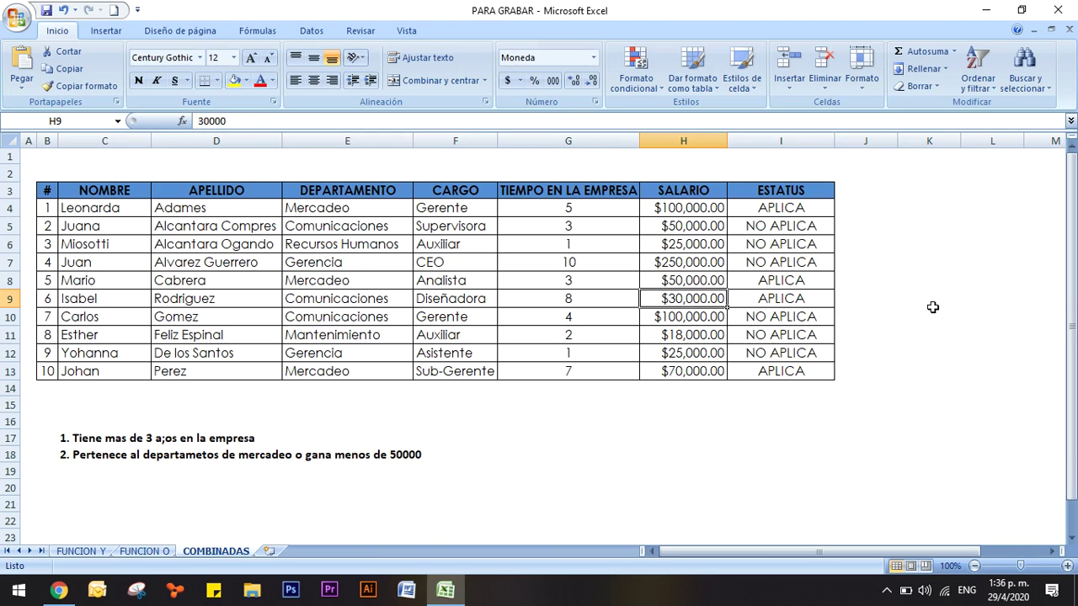
{"action": "left_click", "coordinate": [806, 302]}
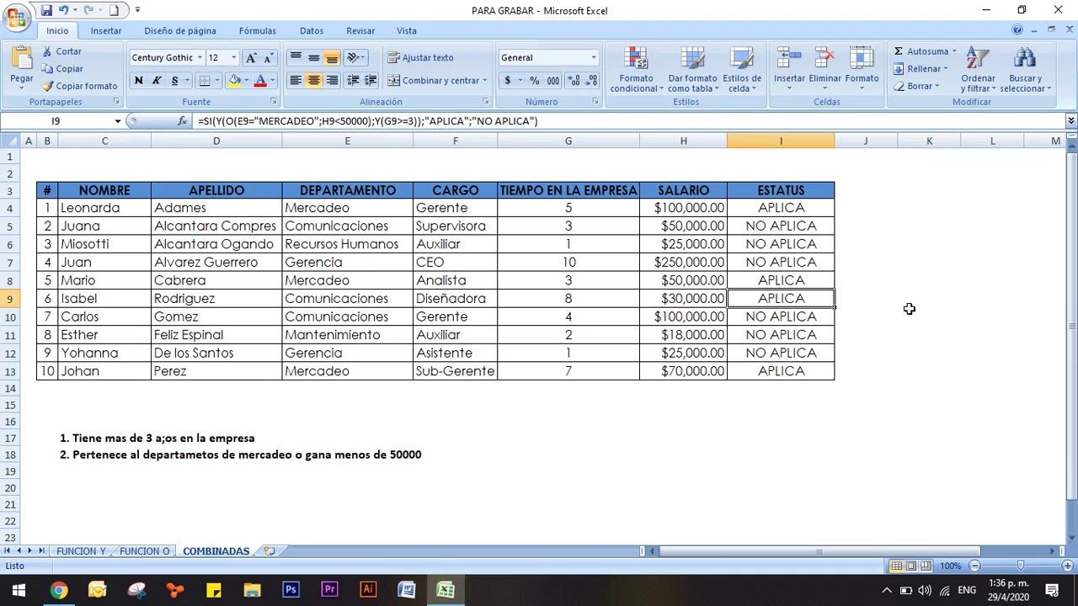
{"action": "left_click", "coordinate": [497, 469]}
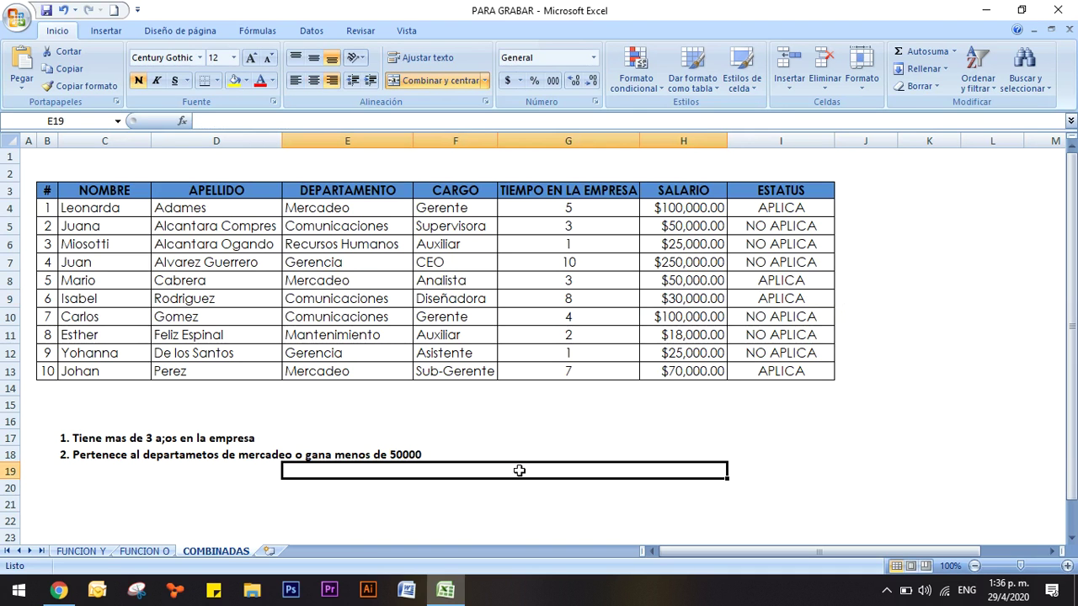